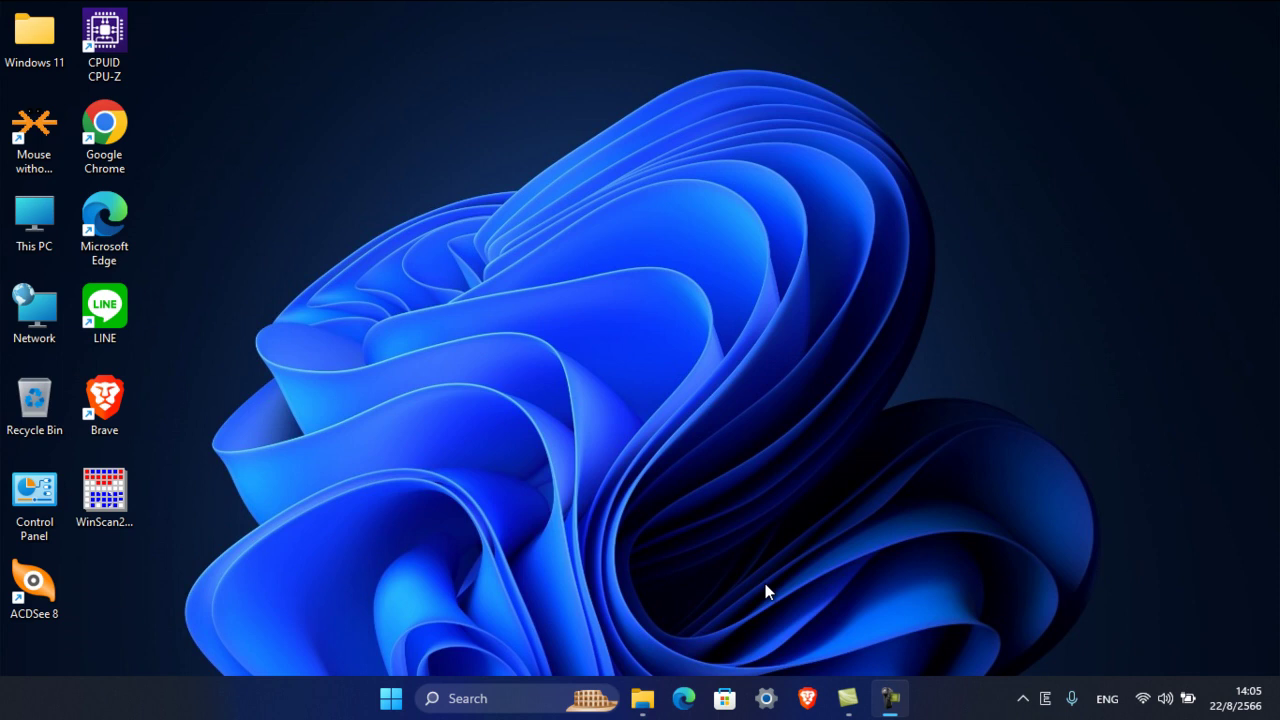
Launch Google Chrome from the desktop, maximize its window and begin the welcome setup
{"action": "left_click", "coordinate": [700, 481]}
{"action": "double_click", "coordinate": [113, 148]}
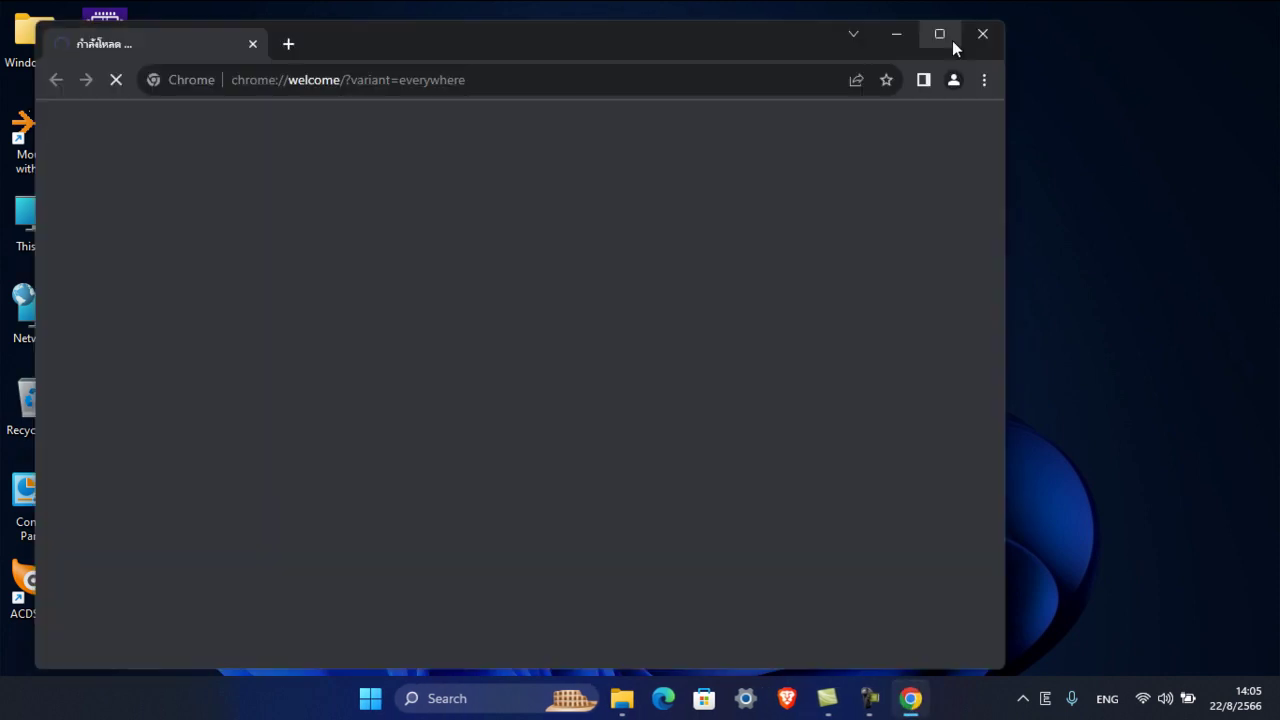
{"action": "left_click", "coordinate": [952, 40]}
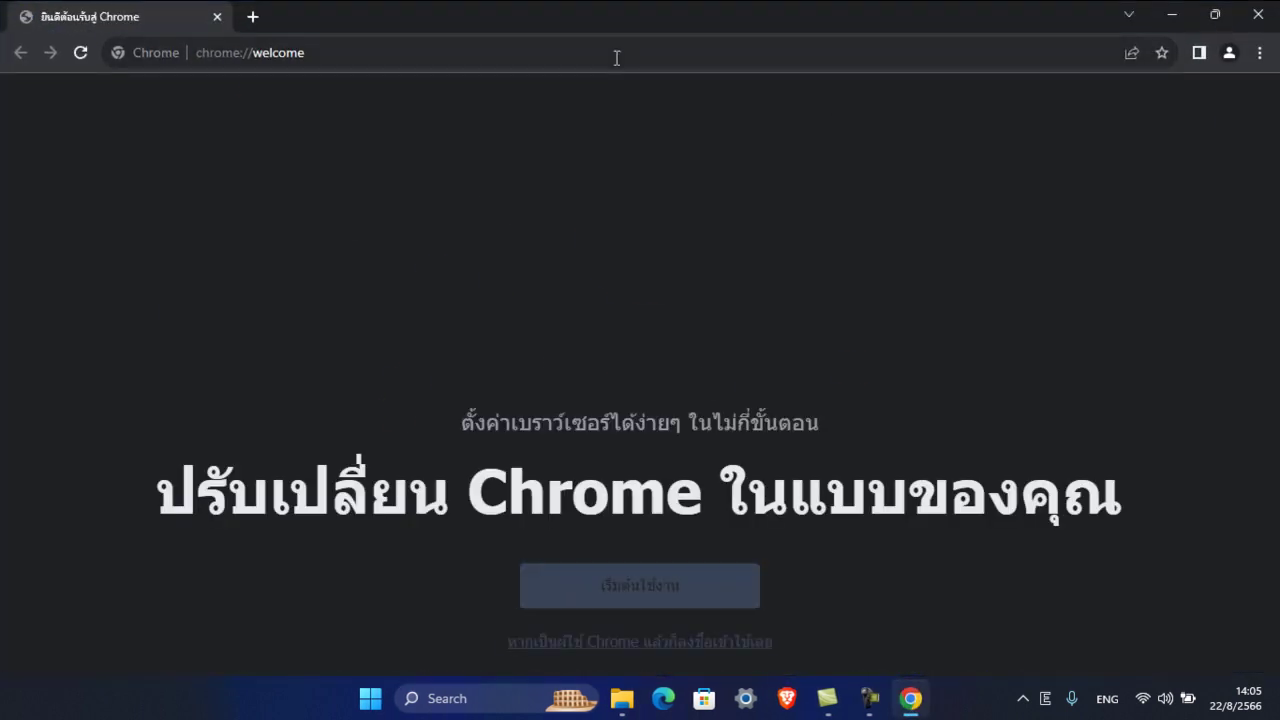
{"action": "left_click", "coordinate": [616, 56]}
{"action": "left_click", "coordinate": [640, 585]}
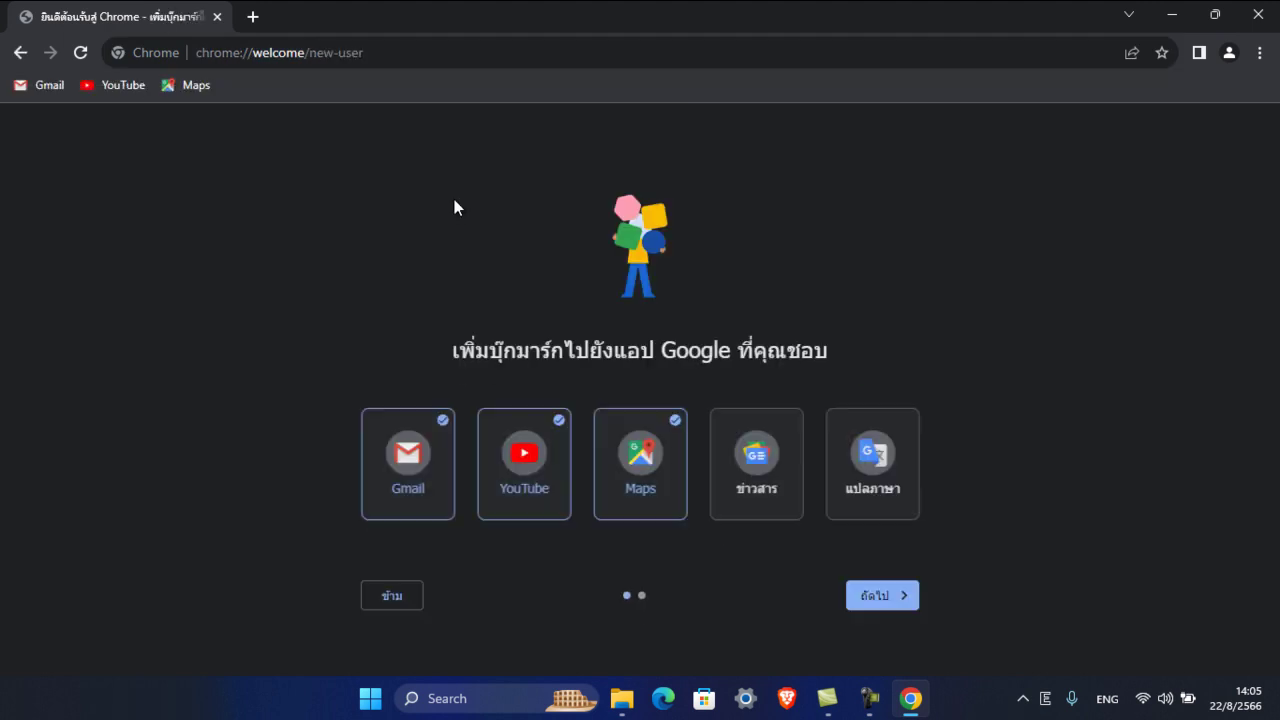
Search the web for "cp5525 driver" in a new tab
{"action": "left_click", "coordinate": [266, 50]}
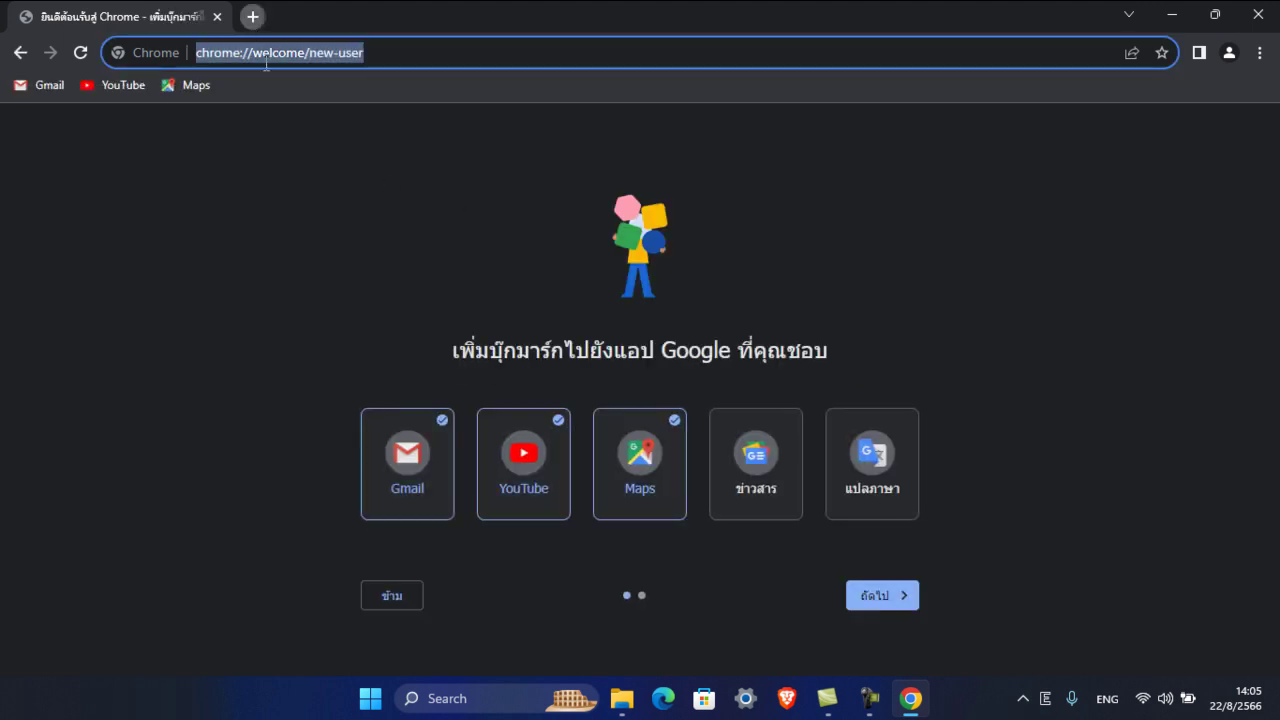
{"action": "left_click", "coordinate": [253, 16]}
{"action": "left_click", "coordinate": [272, 54]}
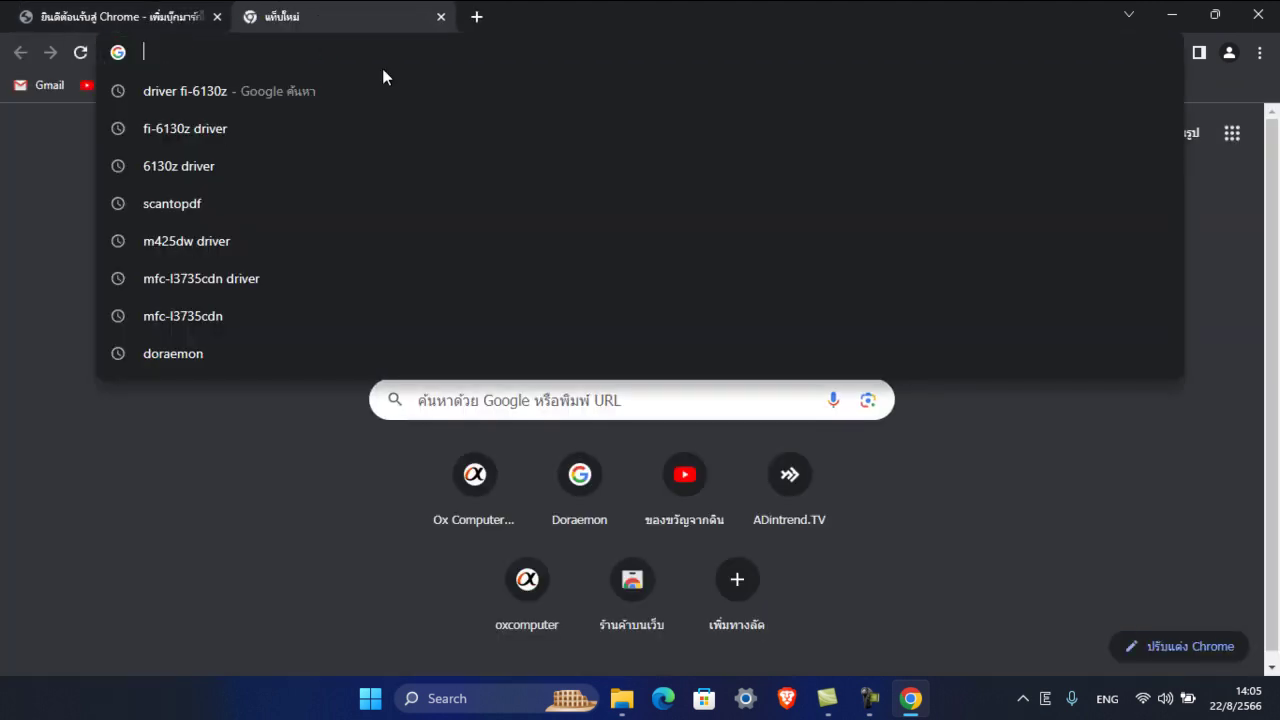
{"action": "type", "text": "cp"}
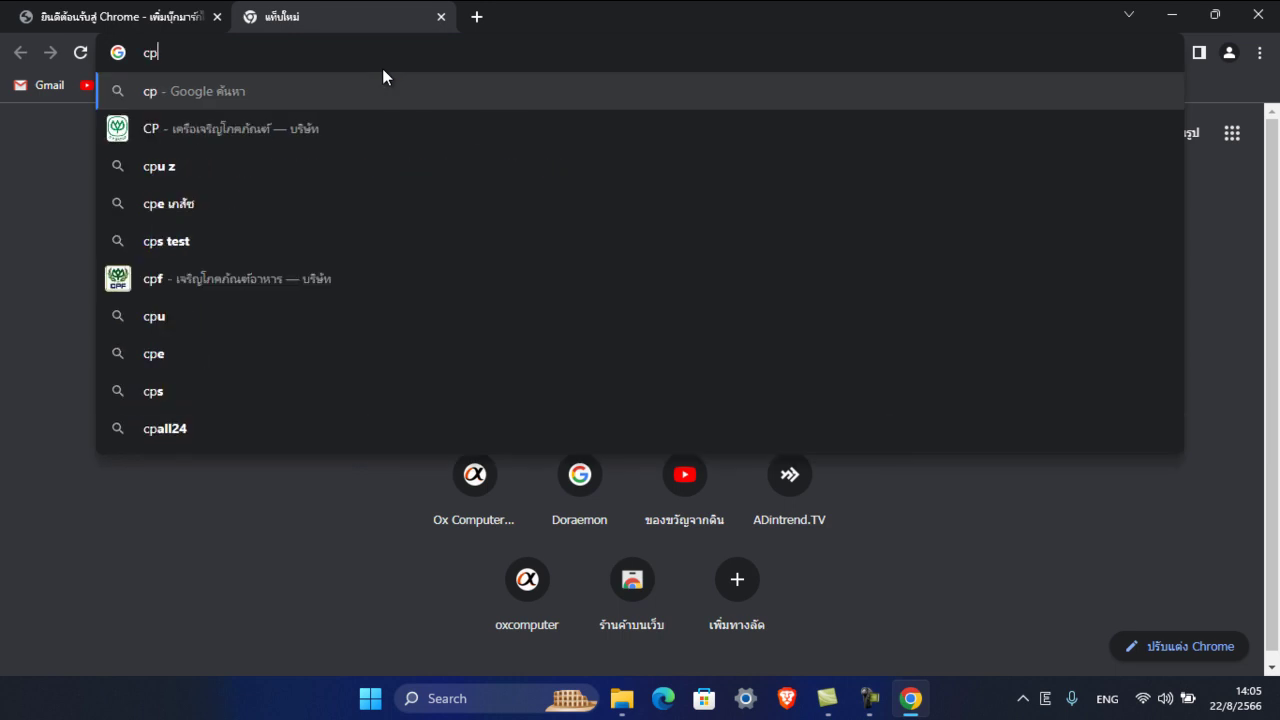
{"action": "type", "text": "5525 "}
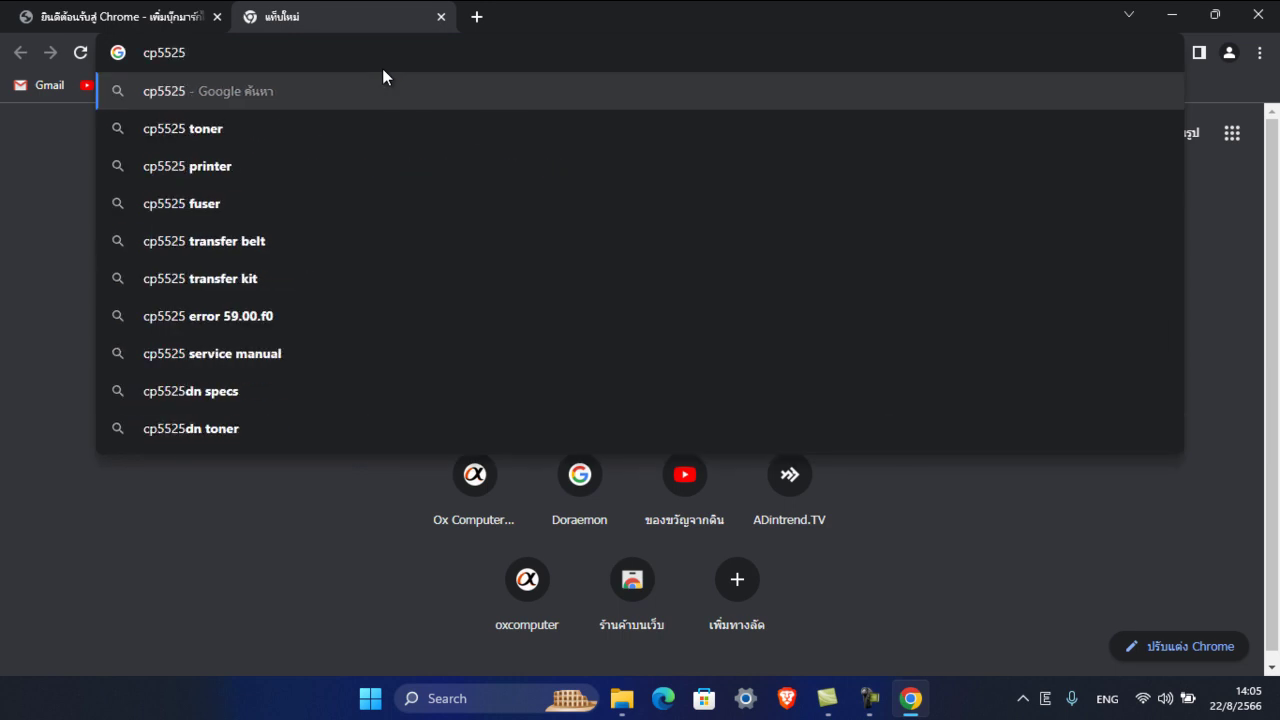
{"action": "type", "text": "driver"}
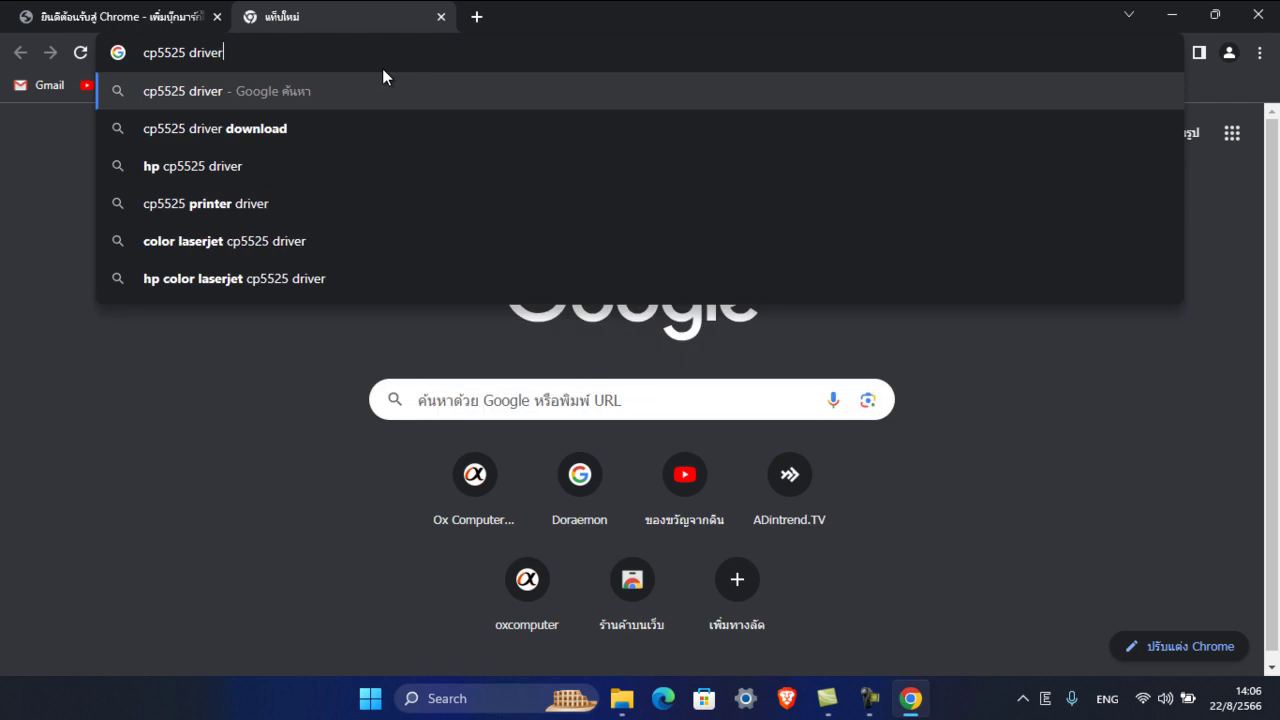
{"action": "key", "text": "Return"}
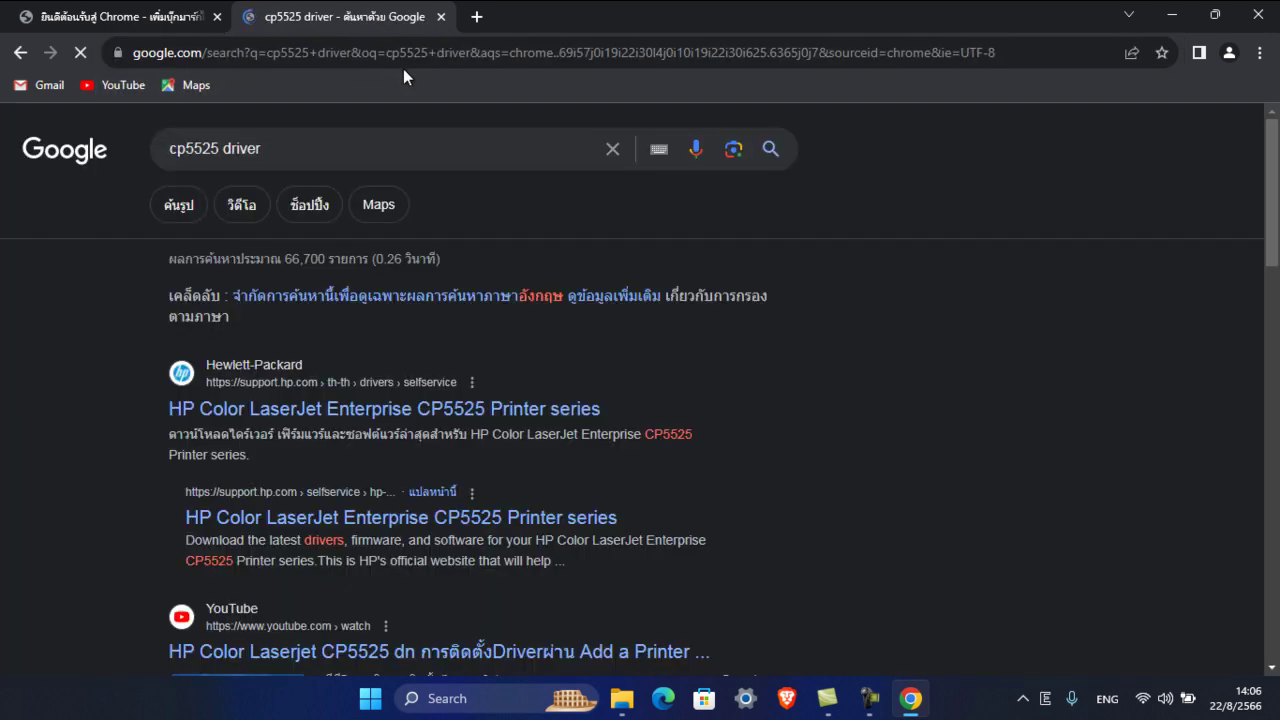
Open HP's official Thai support result for the Color LaserJet Enterprise CP5525 Printer series and dismiss the information notice
{"action": "scroll", "coordinate": [591, 443], "scroll_direction": "down", "scroll_amount": 2}
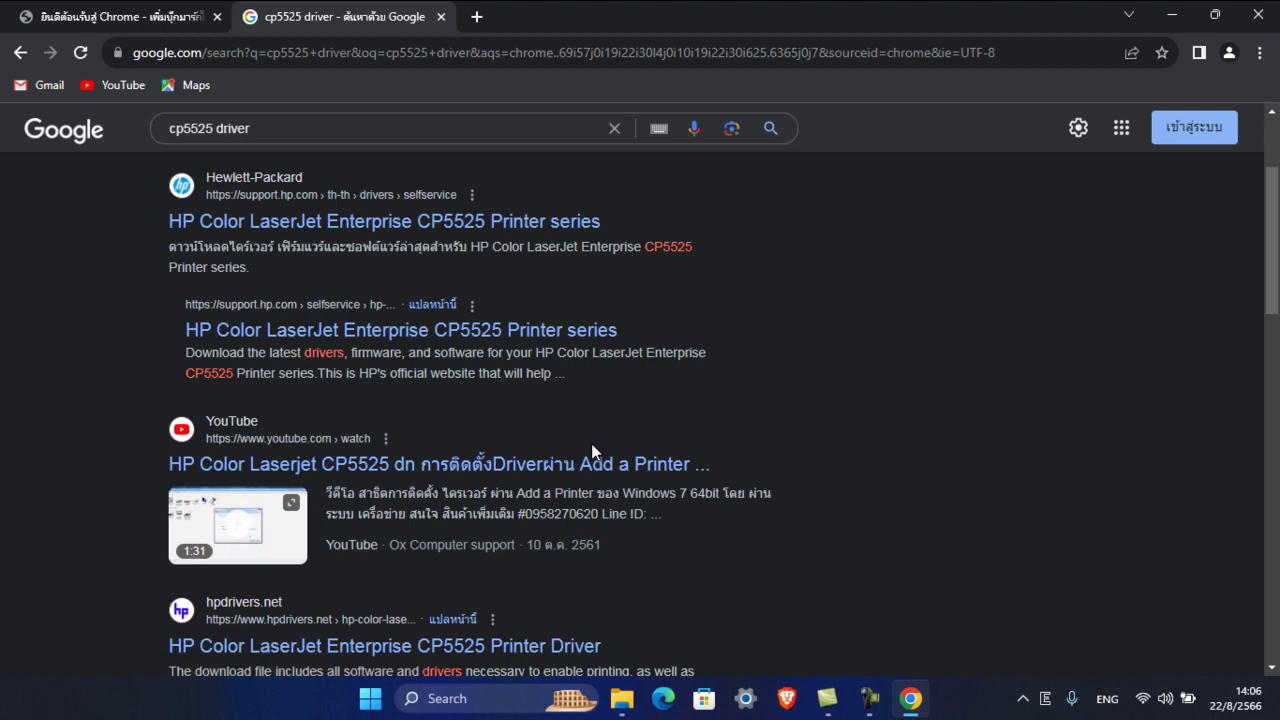
{"action": "scroll", "coordinate": [591, 443], "scroll_direction": "down", "scroll_amount": 2}
{"action": "scroll", "coordinate": [592, 450], "scroll_direction": "up", "scroll_amount": 4}
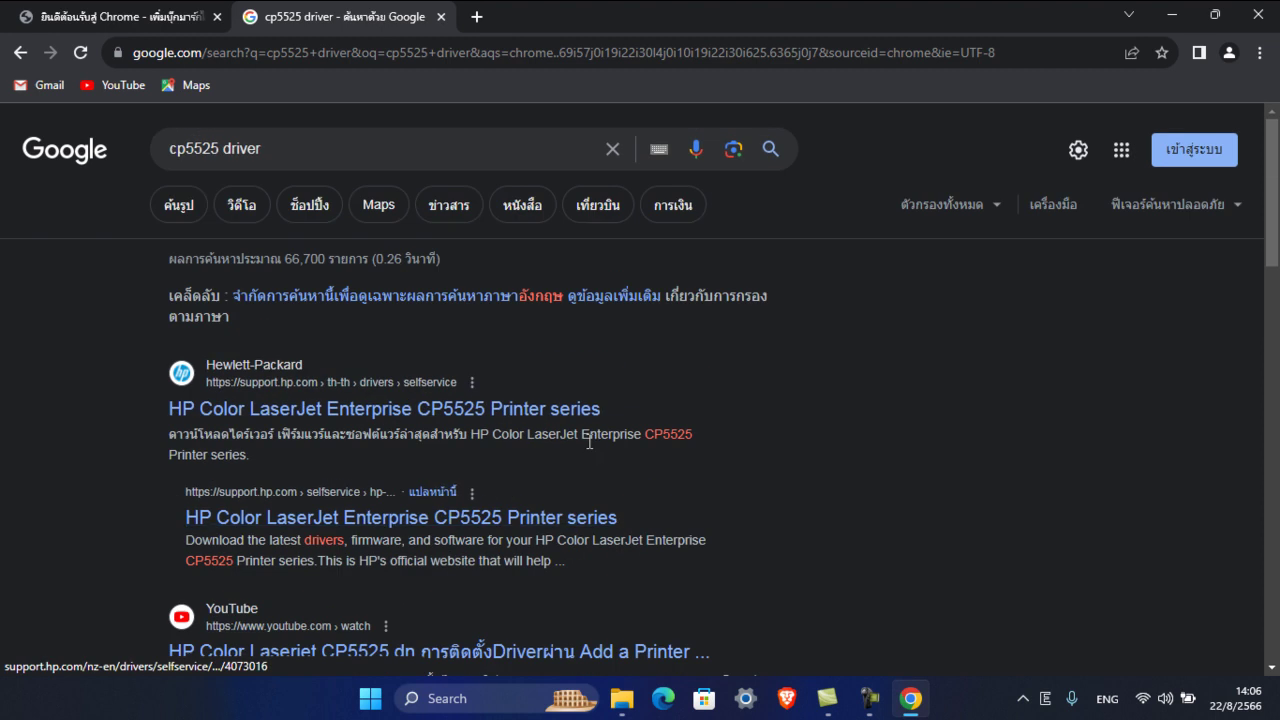
{"action": "left_click", "coordinate": [417, 414]}
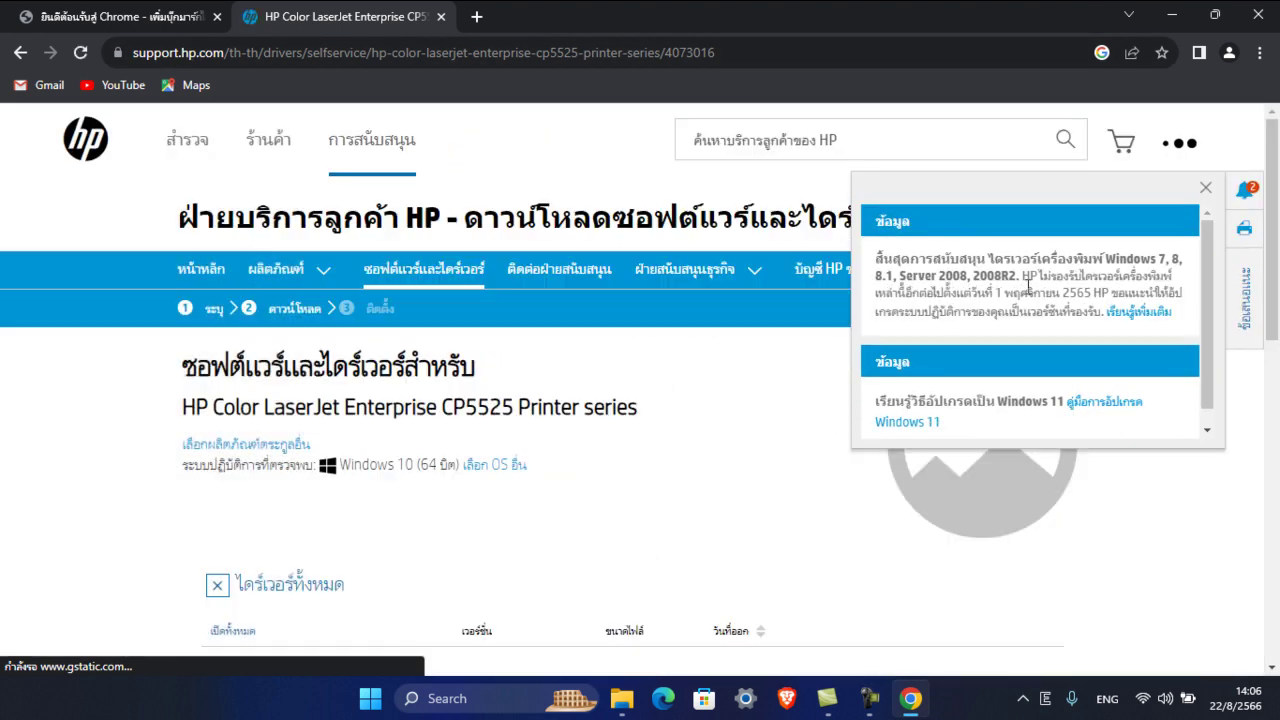
{"action": "left_click", "coordinate": [1205, 188]}
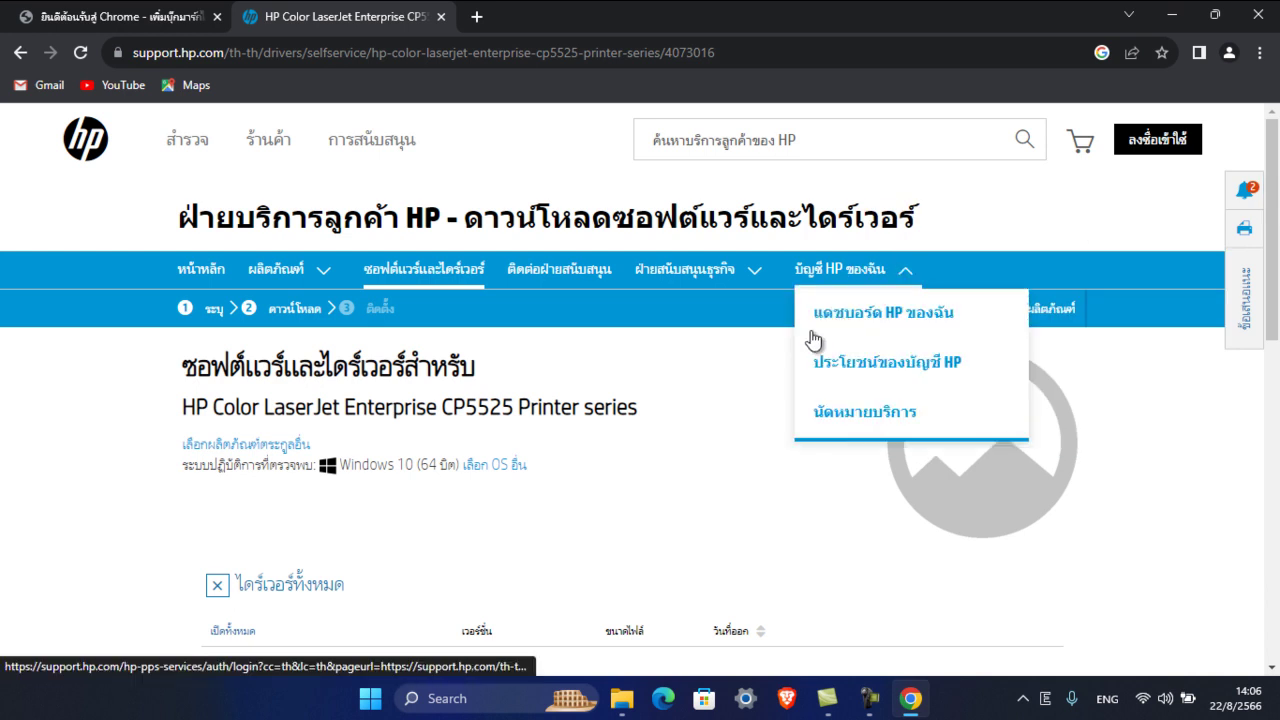
Change the operating system for the driver list to Windows, version Windows 11
{"action": "scroll", "coordinate": [690, 365], "scroll_direction": "down", "scroll_amount": 2}
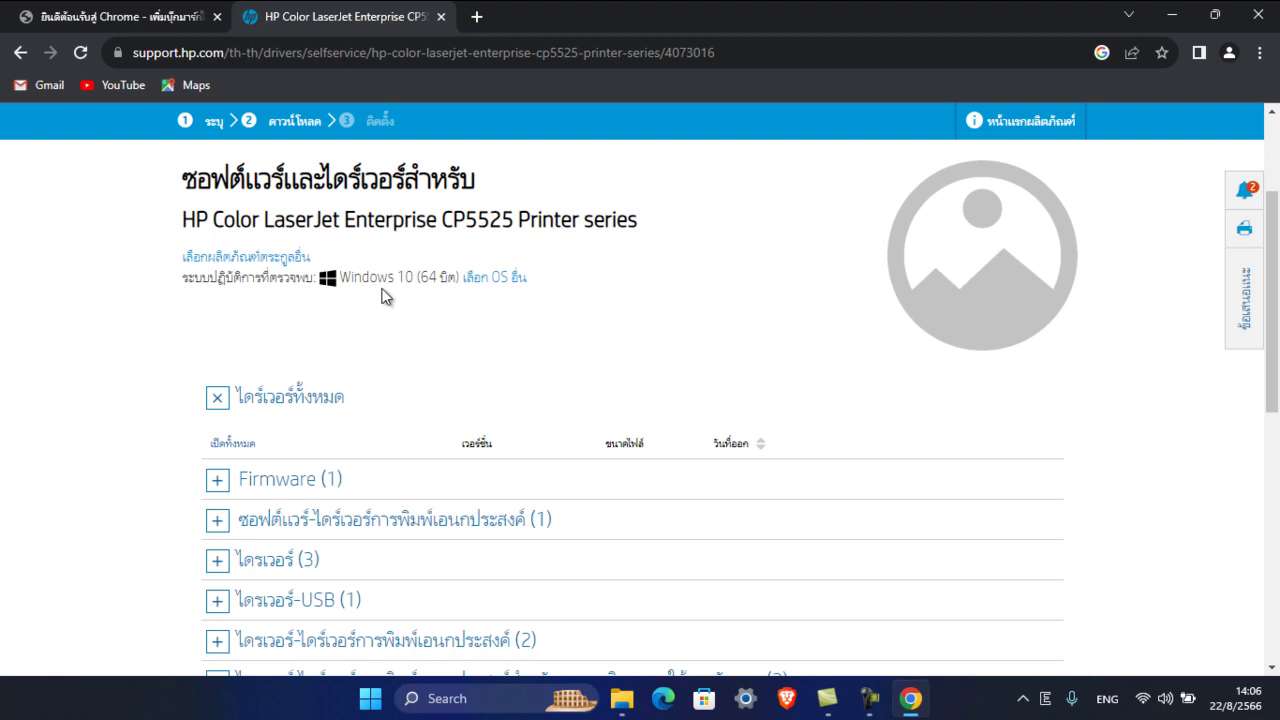
{"action": "left_click", "coordinate": [498, 284]}
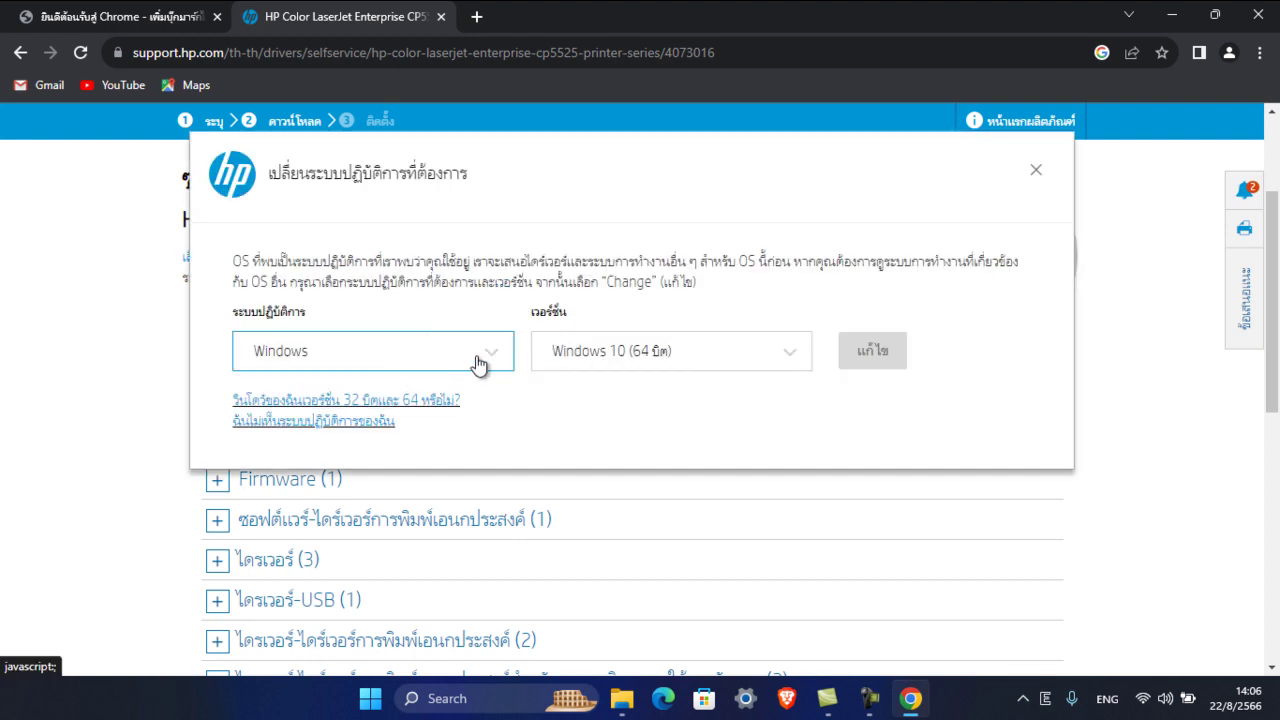
{"action": "left_click", "coordinate": [480, 362]}
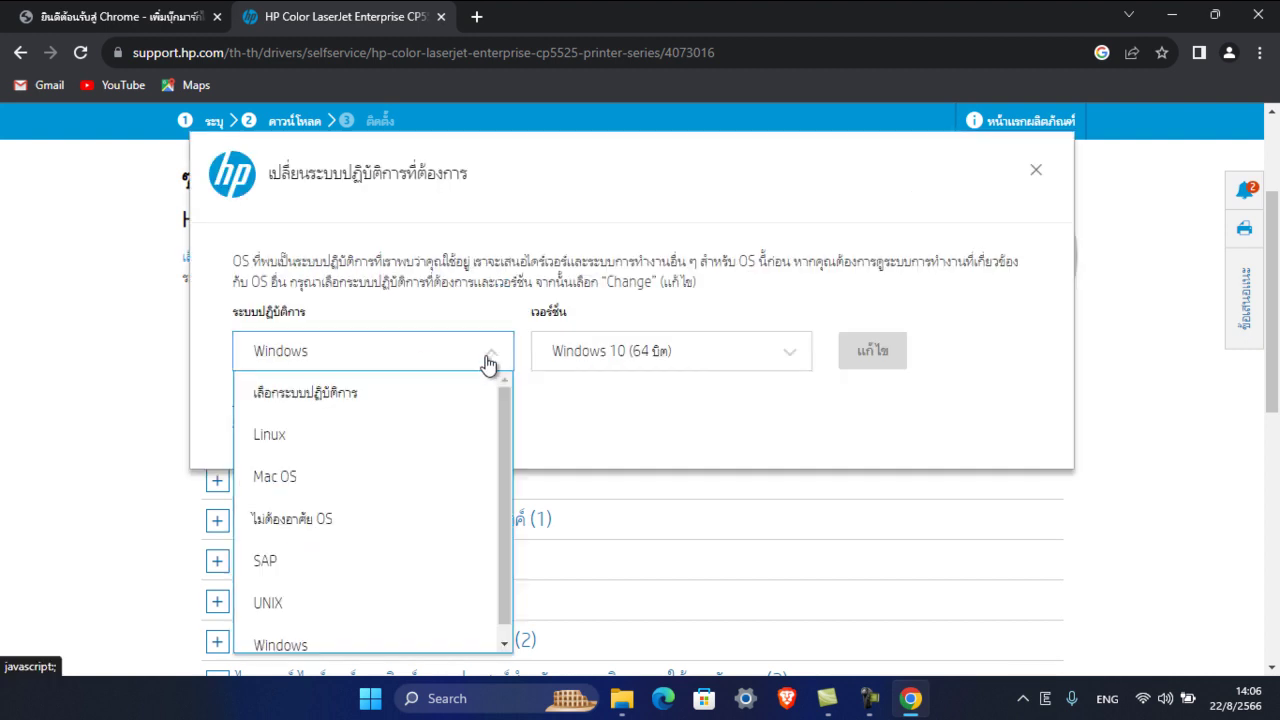
{"action": "left_click", "coordinate": [311, 645]}
{"action": "left_click", "coordinate": [795, 354]}
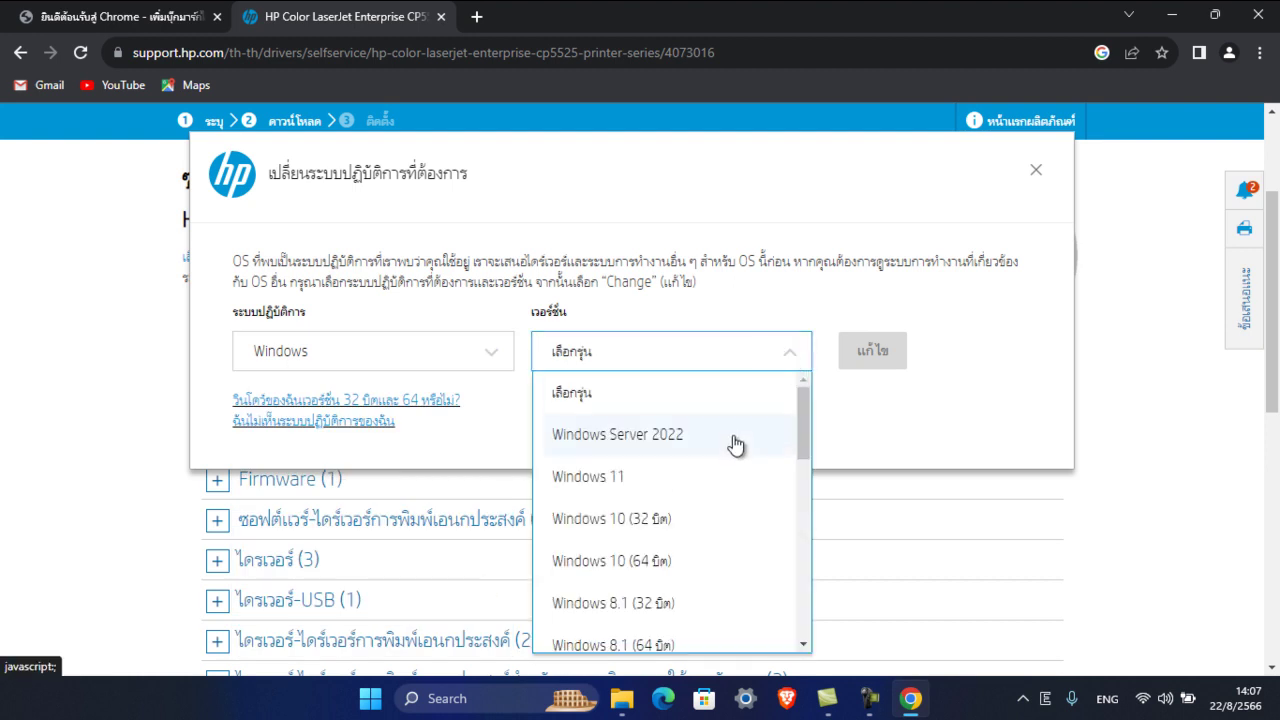
{"action": "left_click", "coordinate": [669, 486]}
{"action": "left_click", "coordinate": [891, 366]}
Examine the Windows 11 downloads listed under the universal print driver software and universal print driver categories
{"action": "scroll", "coordinate": [597, 418], "scroll_direction": "down", "scroll_amount": 1}
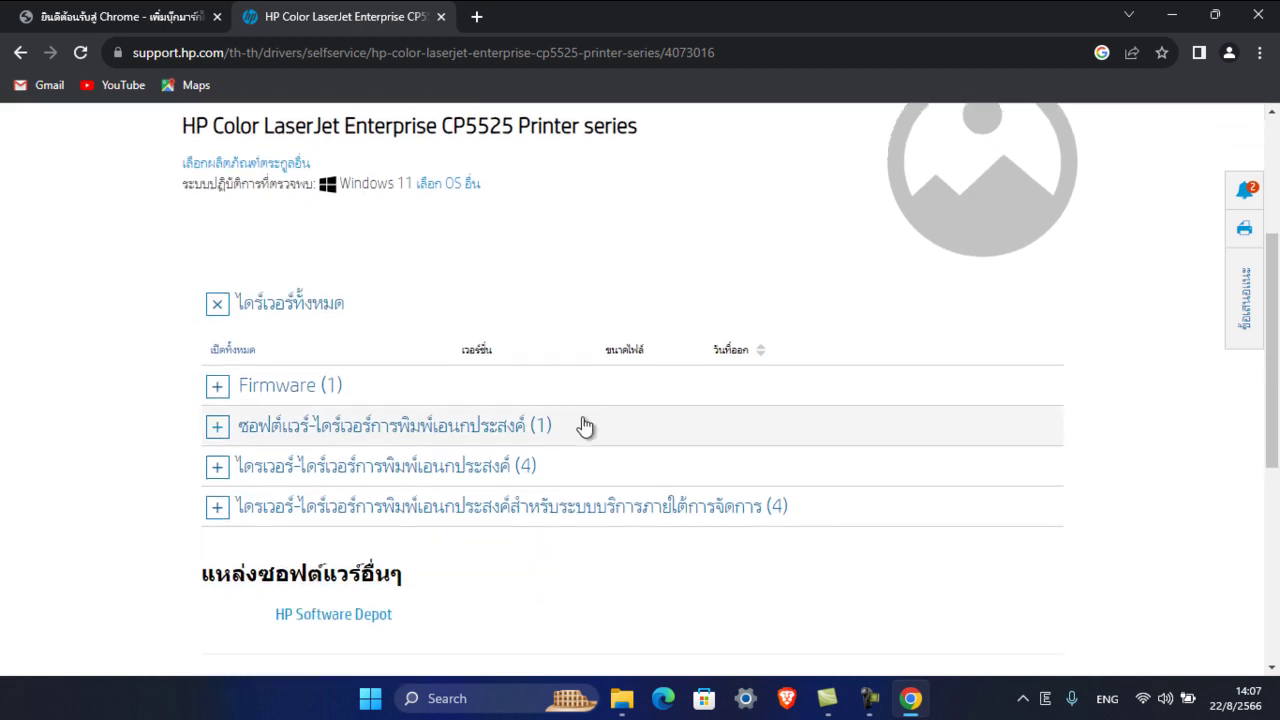
{"action": "left_click", "coordinate": [507, 422]}
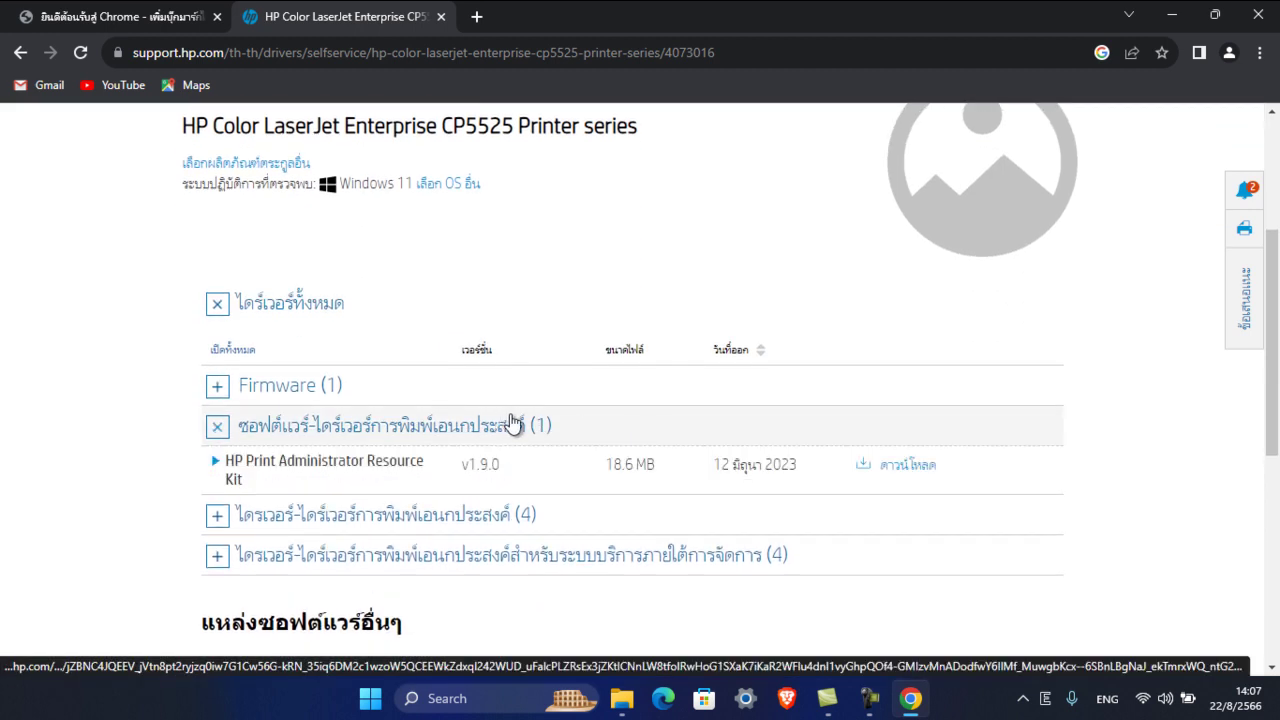
{"action": "left_click", "coordinate": [475, 517]}
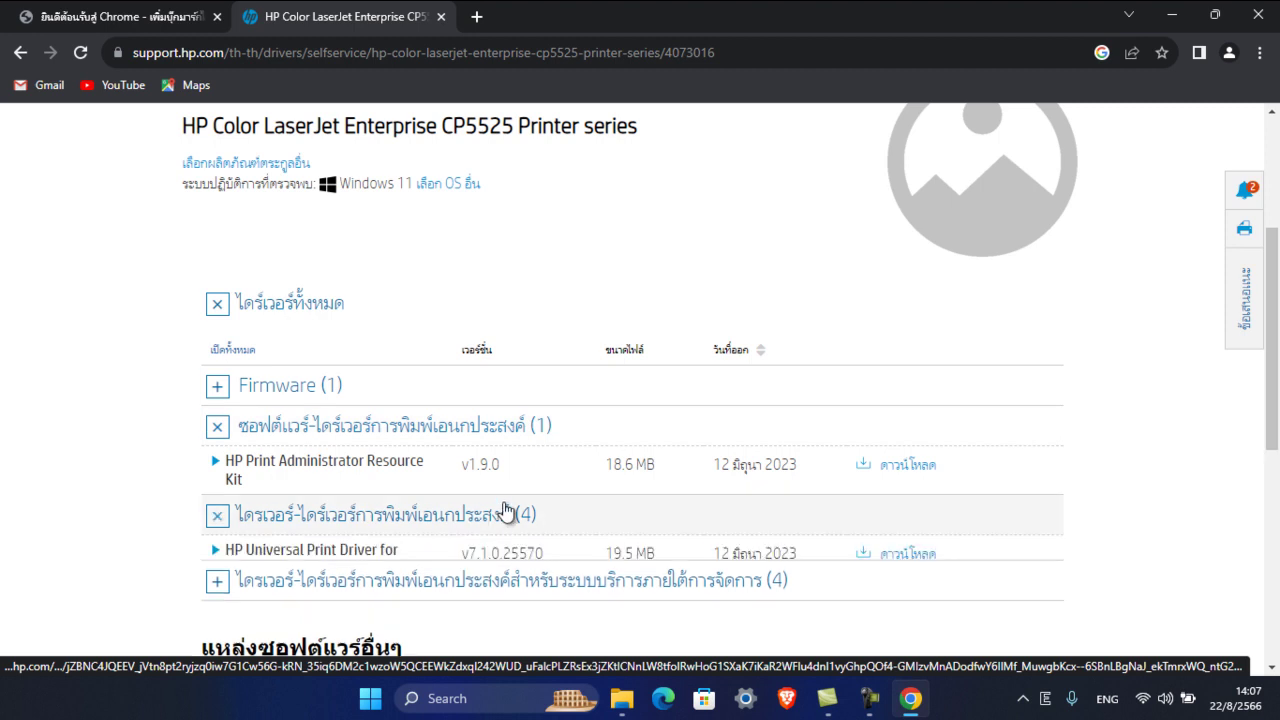
{"action": "scroll", "coordinate": [551, 491], "scroll_direction": "down", "scroll_amount": 2}
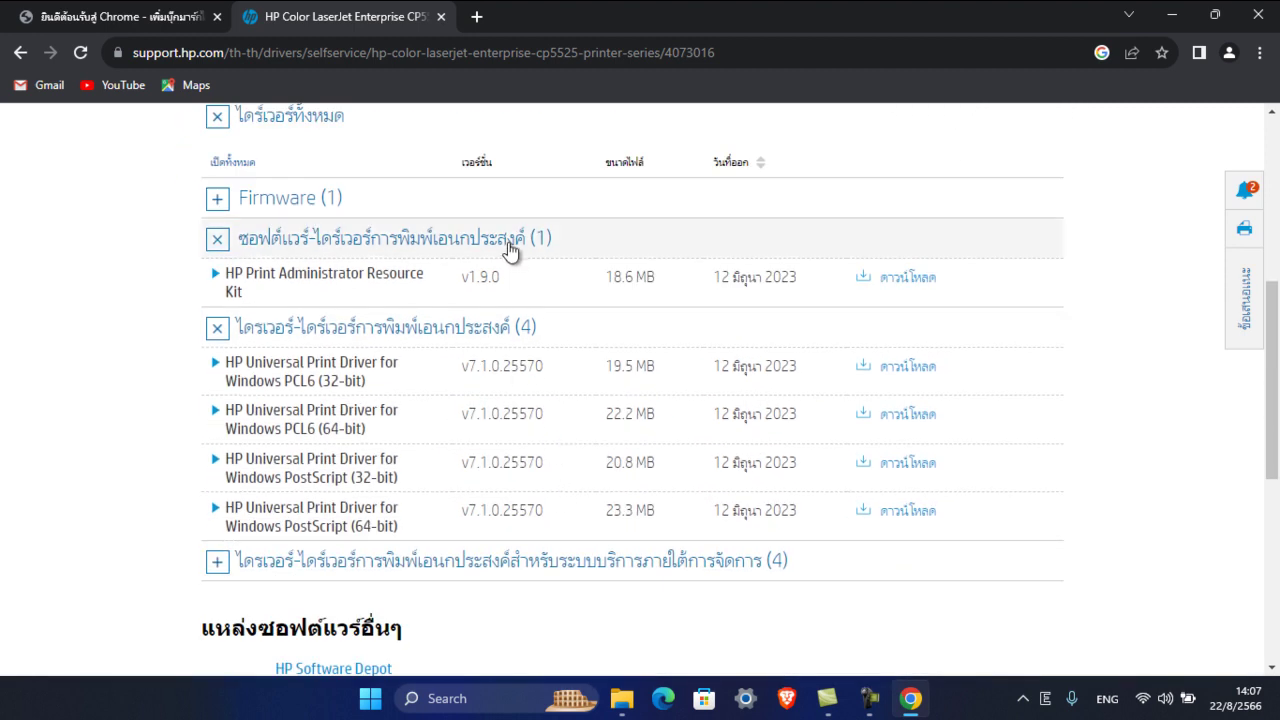
{"action": "left_click", "coordinate": [428, 228]}
{"action": "left_click", "coordinate": [320, 277]}
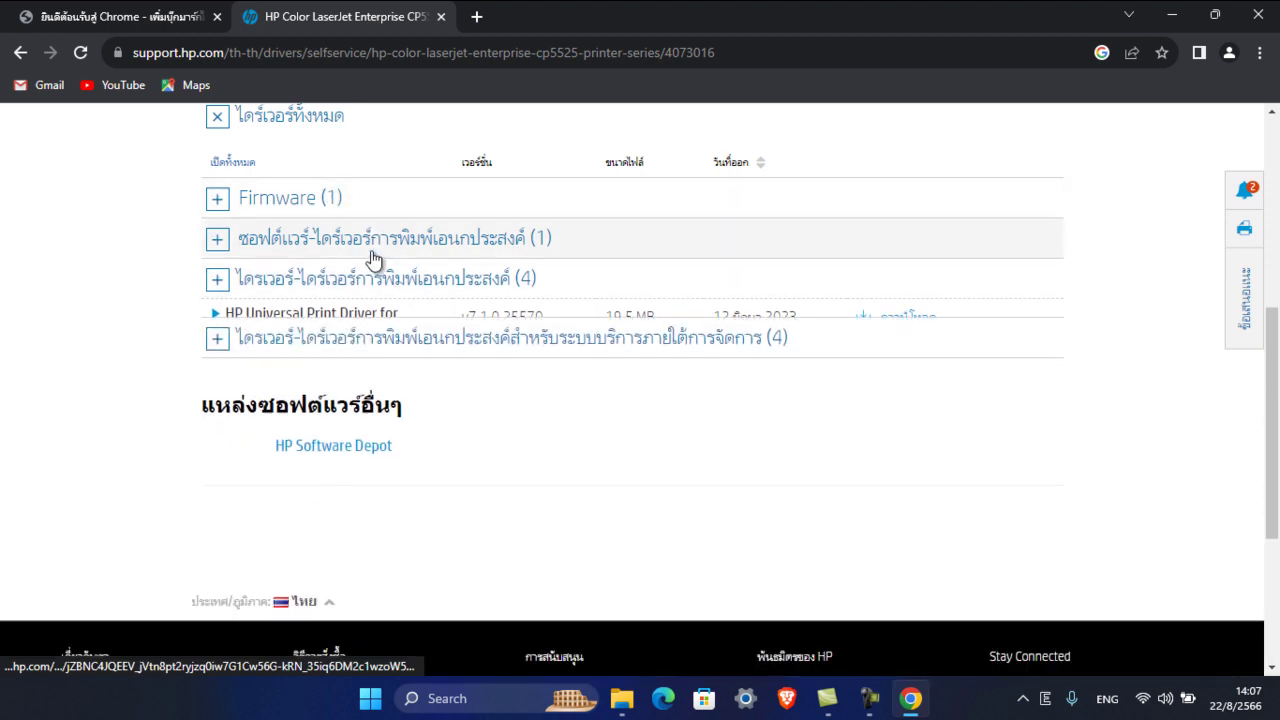
{"action": "left_click", "coordinate": [475, 283]}
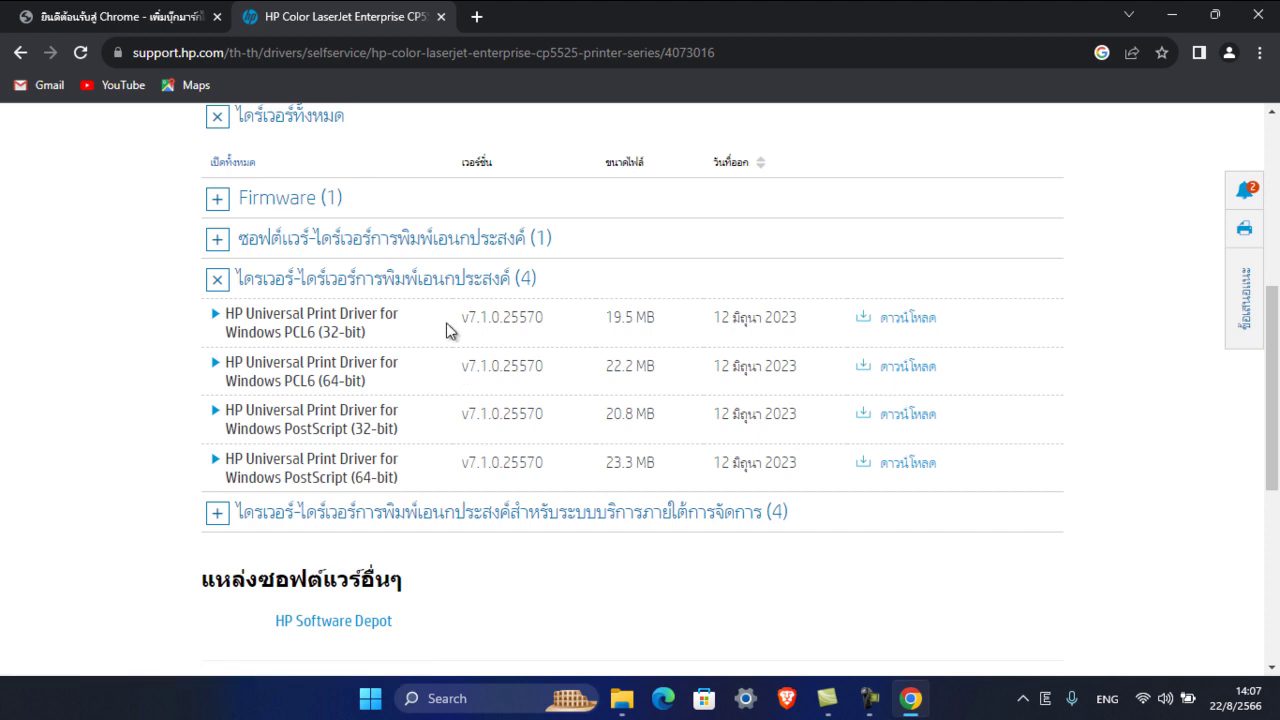
Examine the universal print drivers for managed services, compare them with the general universal drivers, and collapse both categories
{"action": "left_click", "coordinate": [430, 520]}
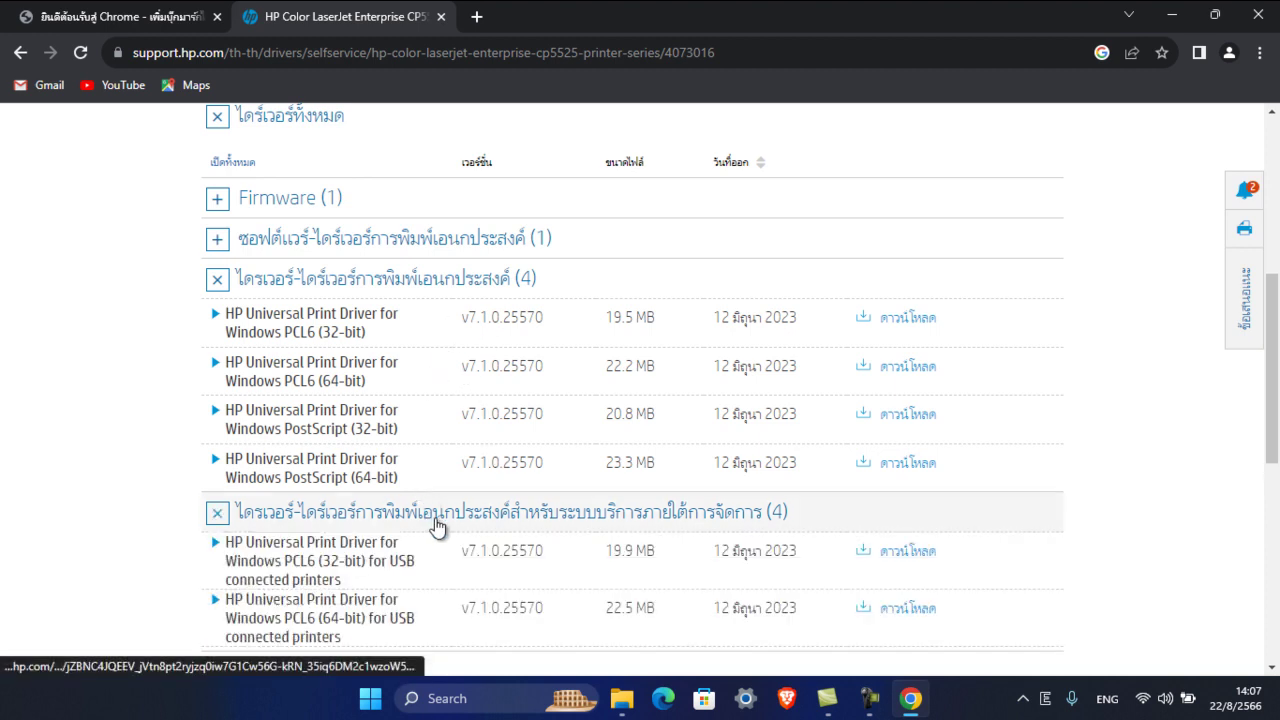
{"action": "scroll", "coordinate": [450, 518], "scroll_direction": "down", "scroll_amount": 2}
{"action": "scroll", "coordinate": [455, 516], "scroll_direction": "up", "scroll_amount": 1}
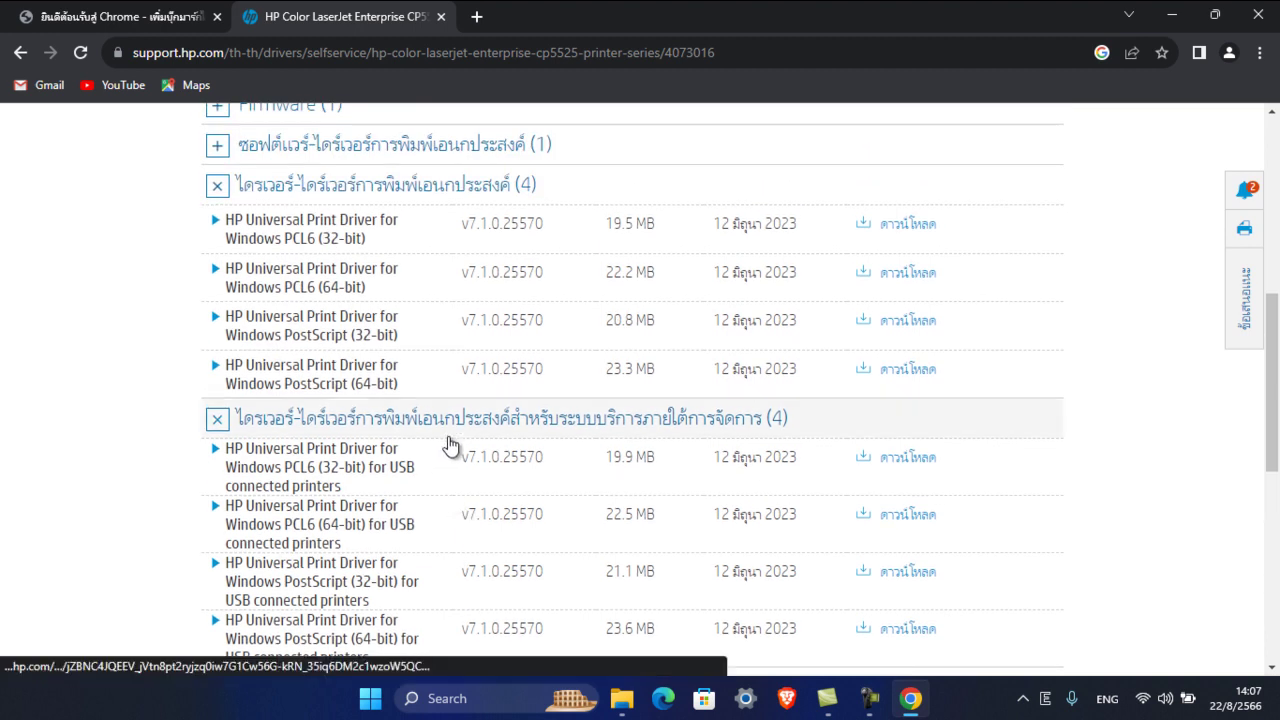
{"action": "scroll", "coordinate": [452, 445], "scroll_direction": "down", "scroll_amount": 1}
{"action": "scroll", "coordinate": [454, 445], "scroll_direction": "up", "scroll_amount": 1}
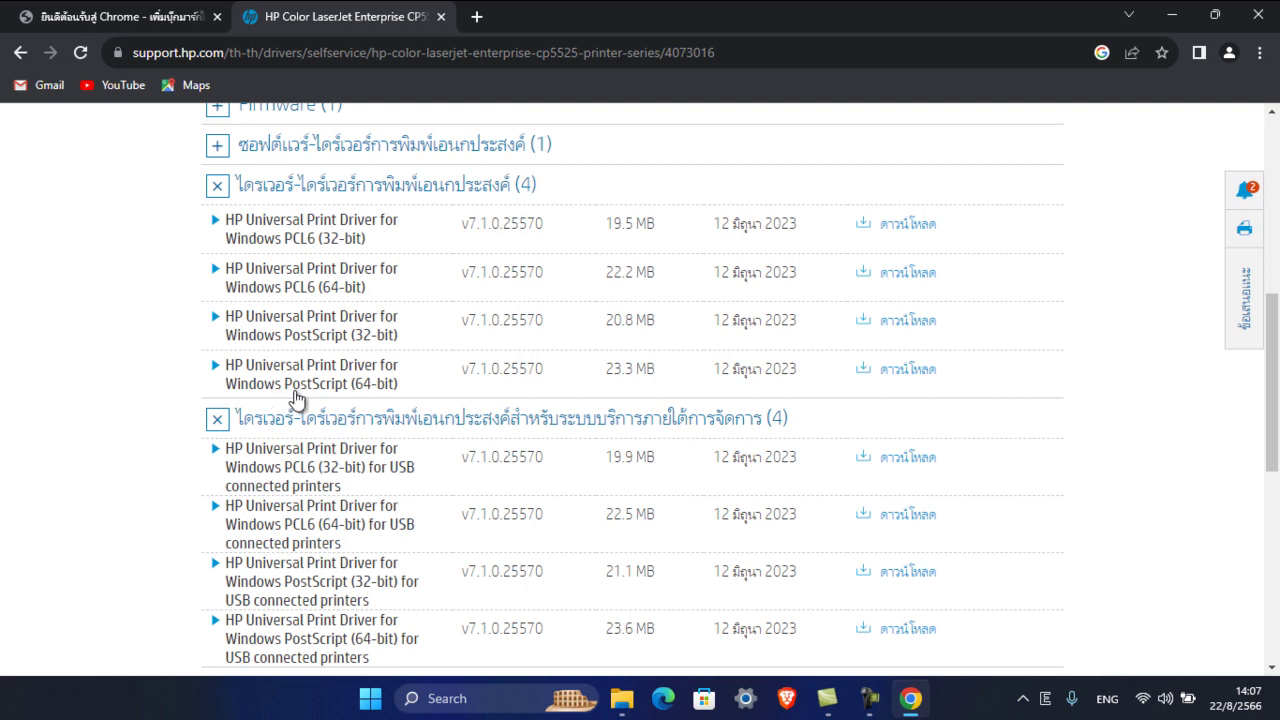
{"action": "left_click", "coordinate": [402, 417]}
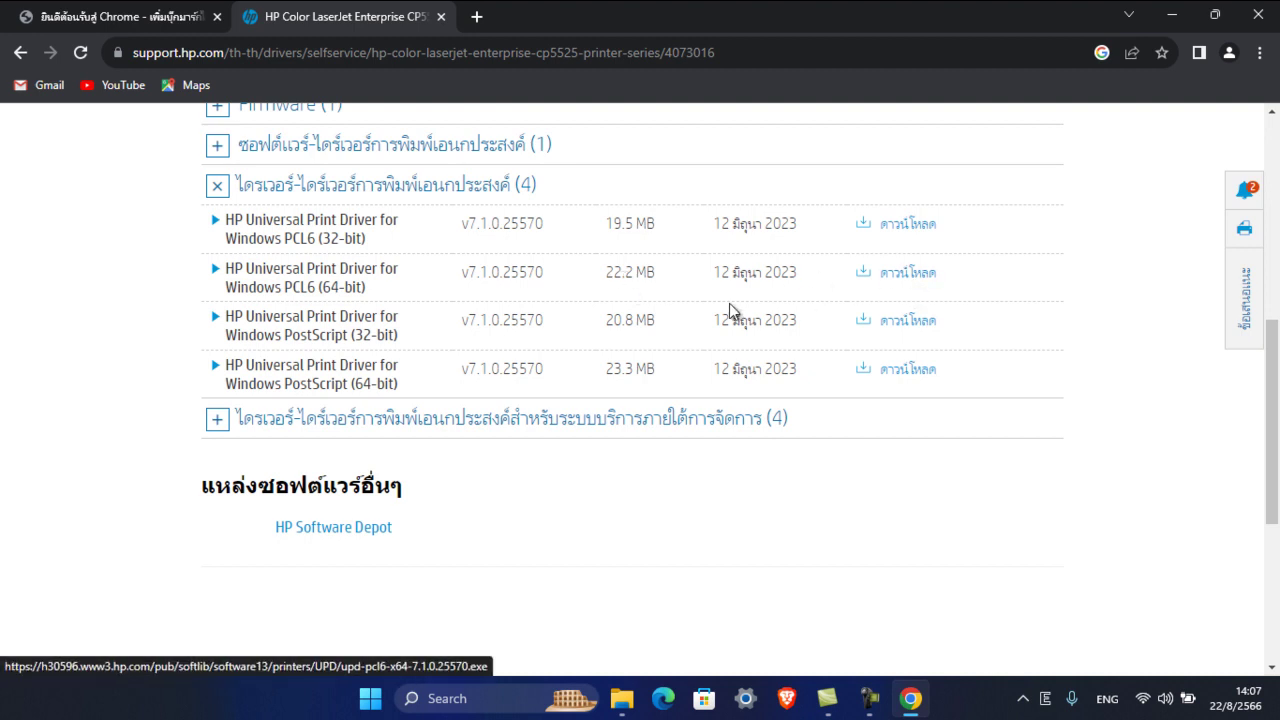
{"action": "left_click", "coordinate": [217, 185]}
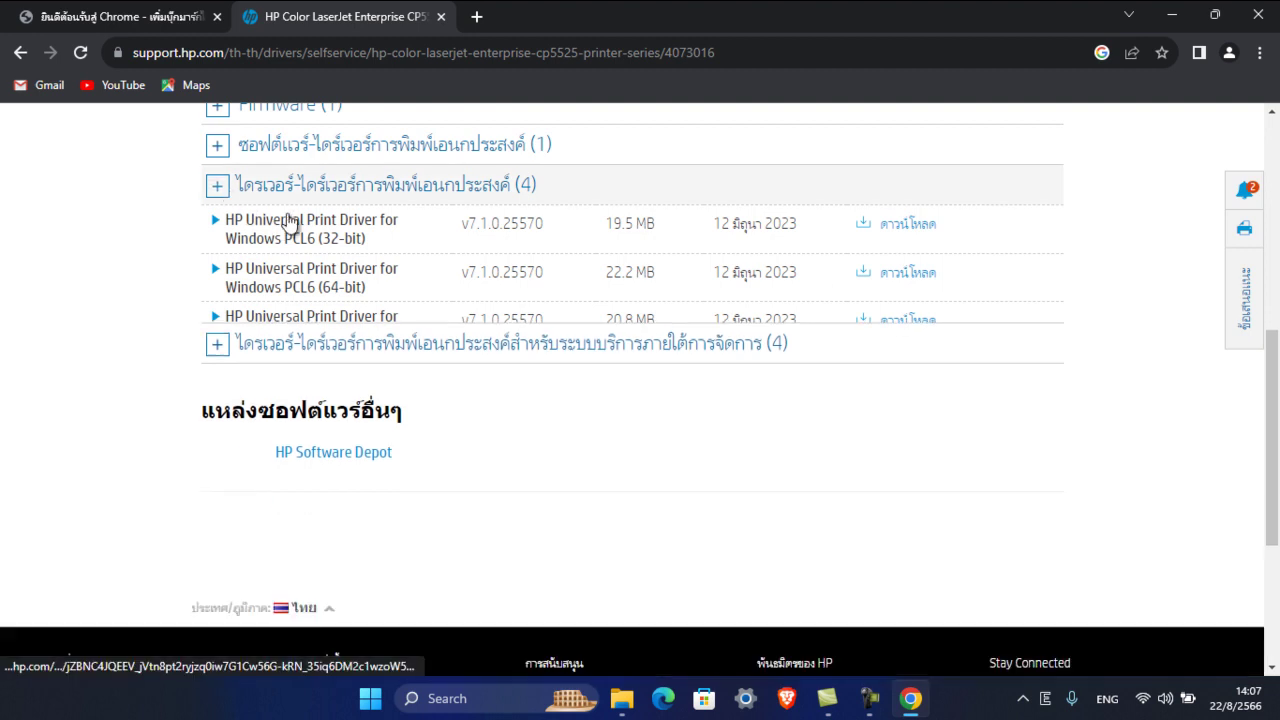
{"action": "scroll", "coordinate": [440, 295], "scroll_direction": "up", "scroll_amount": 2}
{"action": "scroll", "coordinate": [448, 301], "scroll_direction": "up", "scroll_amount": 1}
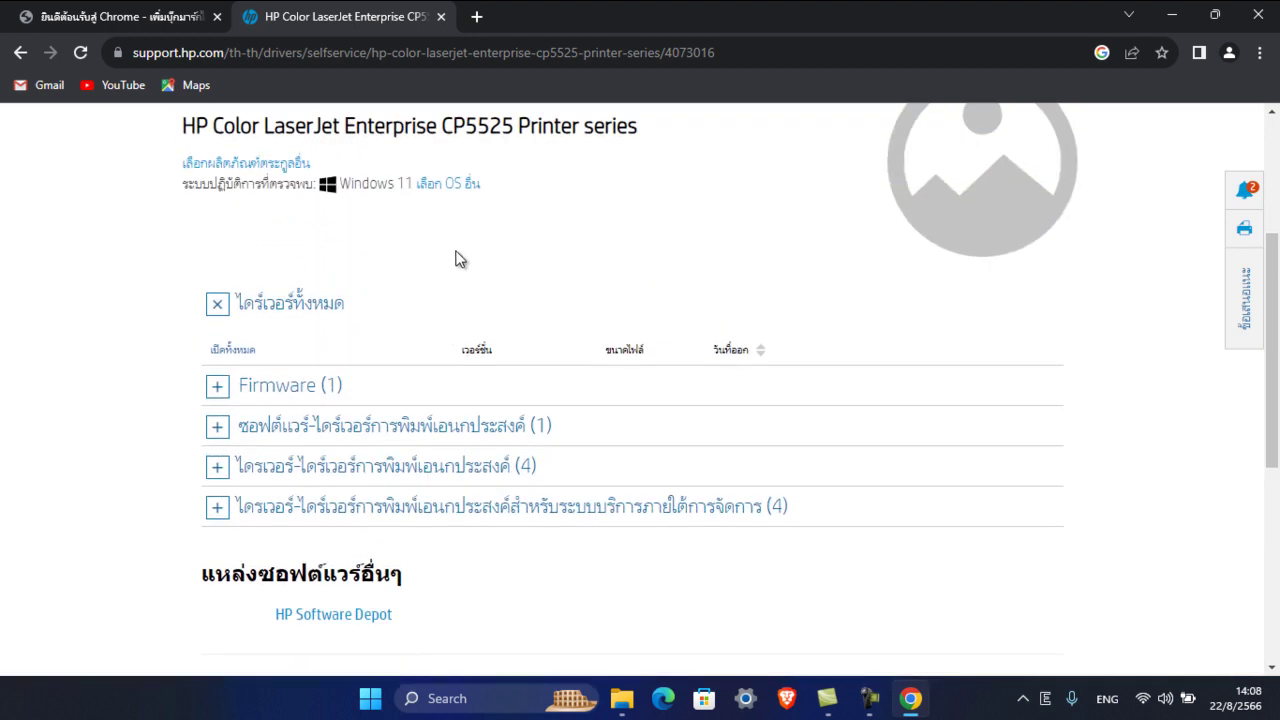
Change the operating system version for the driver list to Windows 10 (64-bit)
{"action": "left_click", "coordinate": [460, 192]}
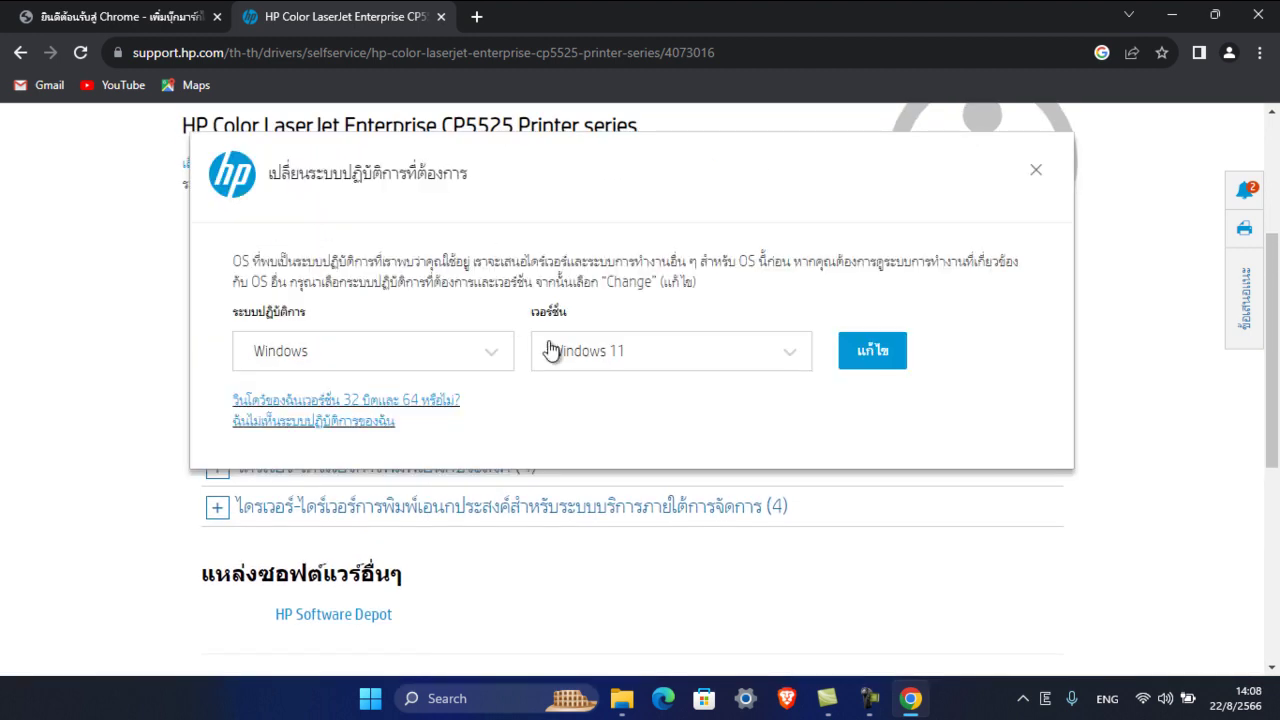
{"action": "left_click", "coordinate": [678, 363]}
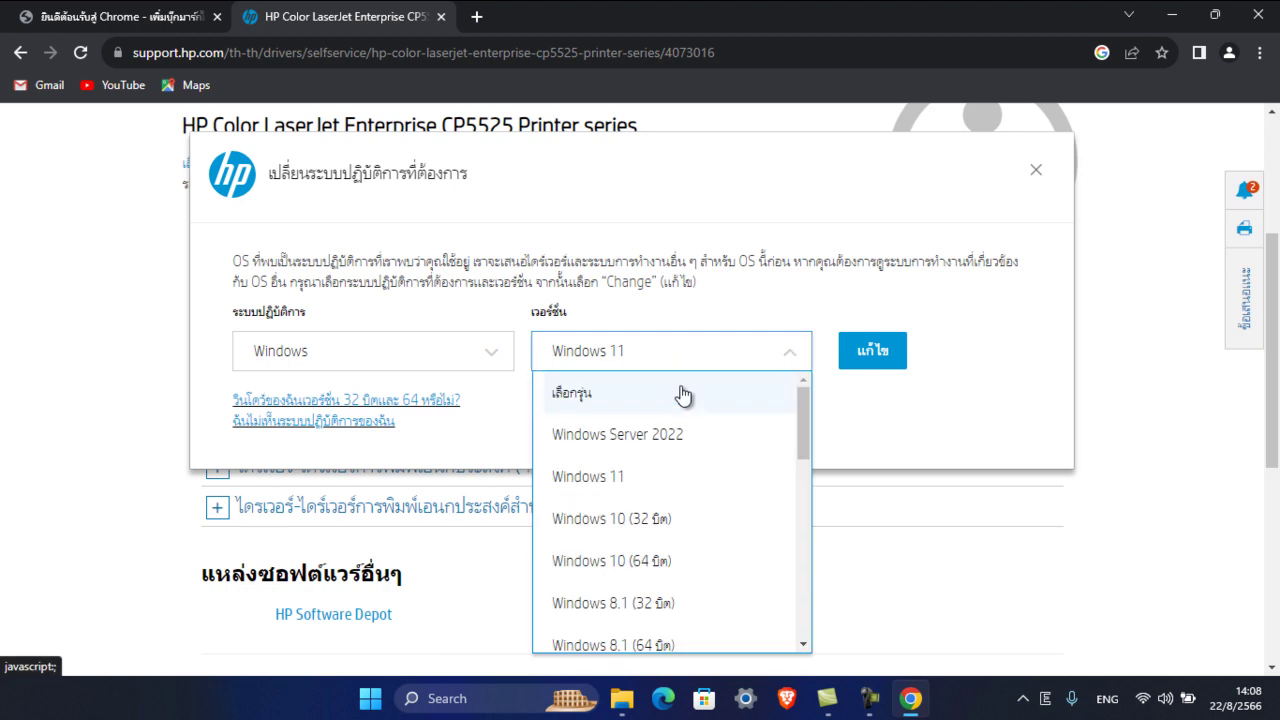
{"action": "left_click", "coordinate": [686, 562]}
{"action": "left_click", "coordinate": [880, 362]}
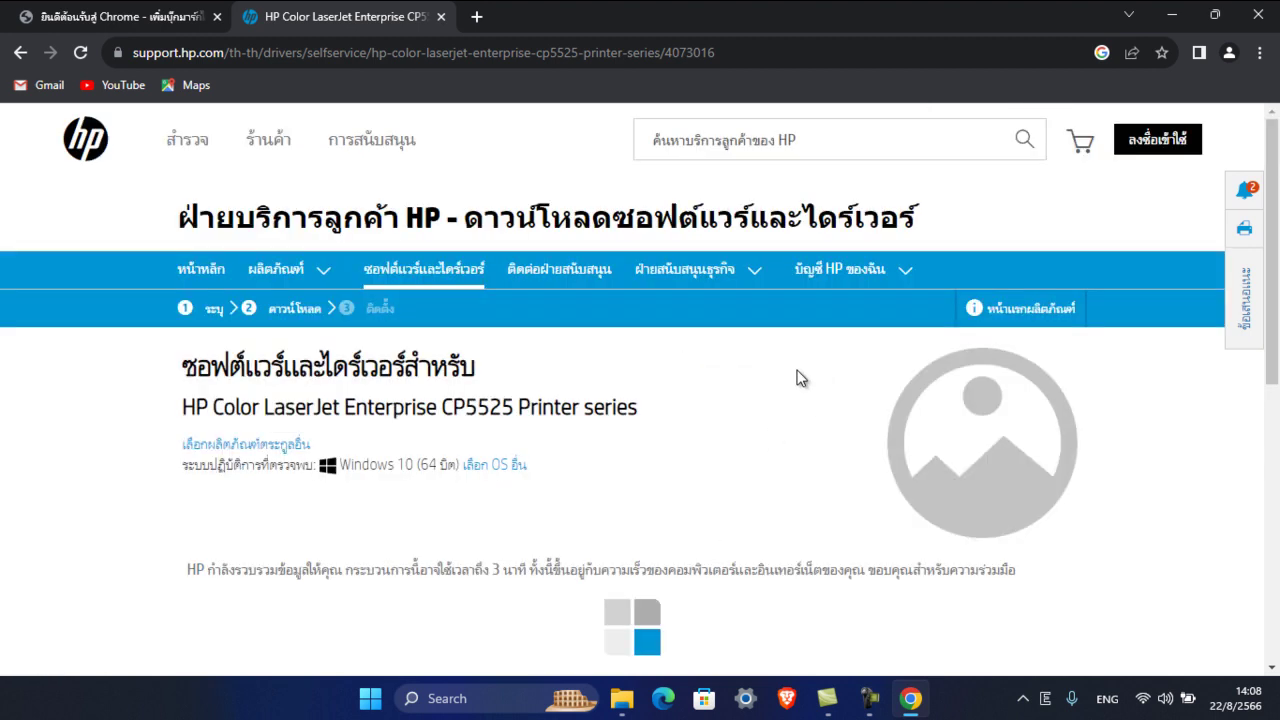
Check the universal print driver software category in the Windows 10 (64-bit) list and collapse it again
{"action": "scroll", "coordinate": [710, 399], "scroll_direction": "down", "scroll_amount": 4}
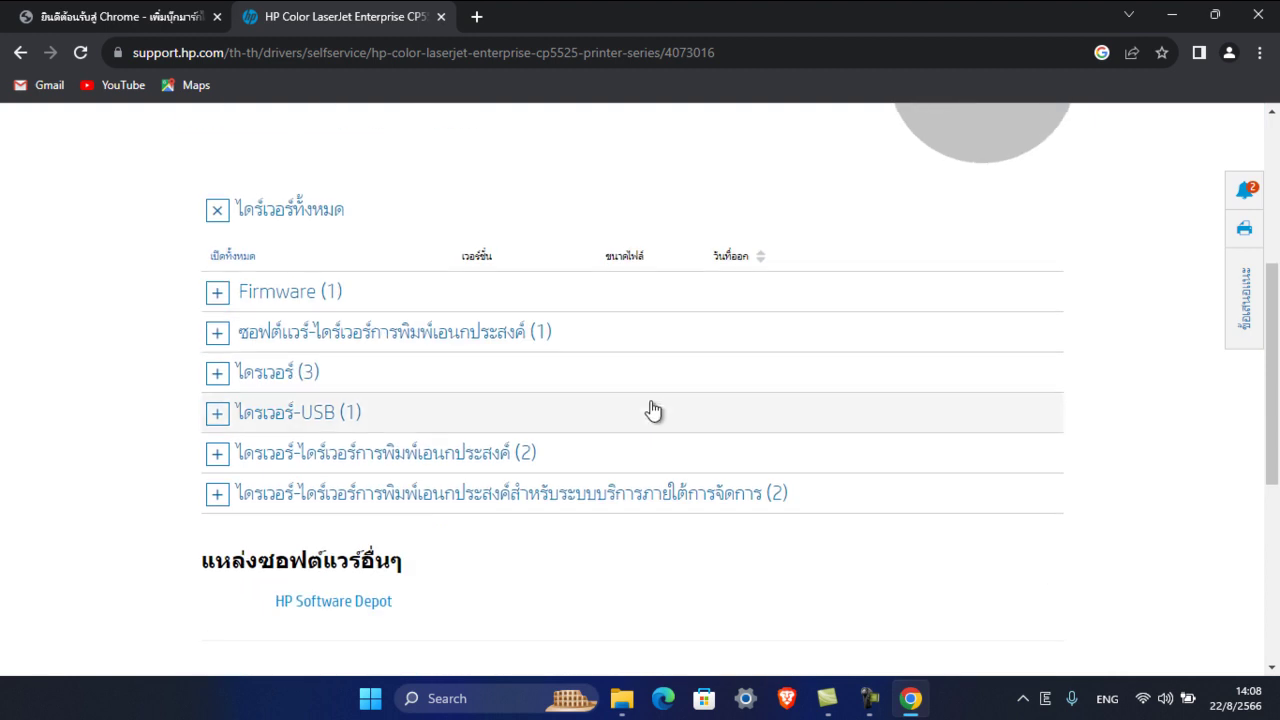
{"action": "left_click", "coordinate": [479, 340]}
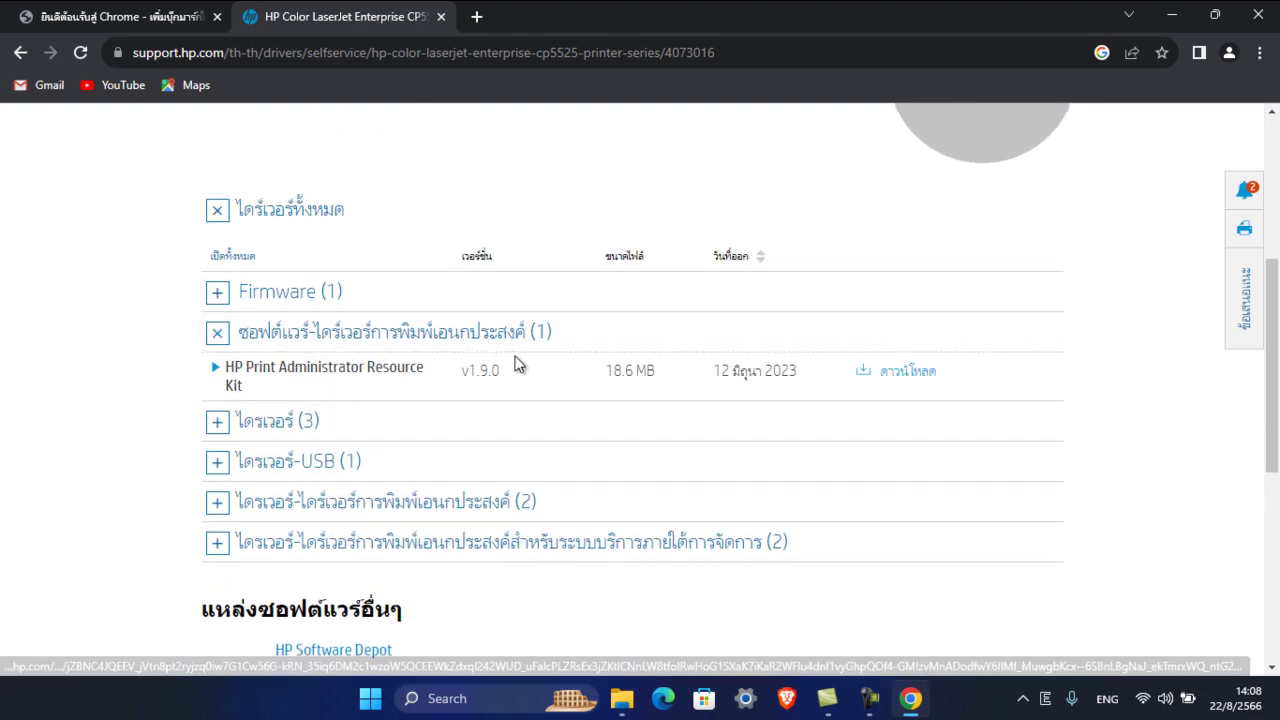
{"action": "left_click", "coordinate": [468, 343]}
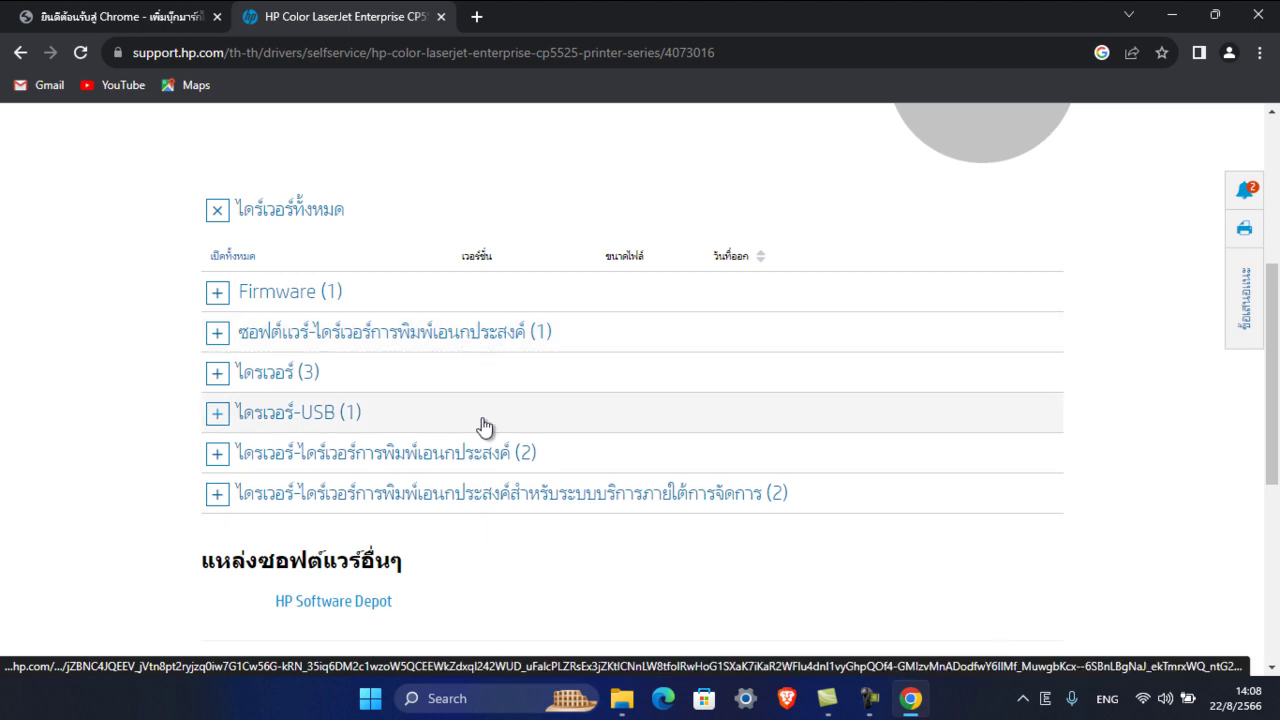
Download the HP Color LaserJet Enterprise CP5525 Printer Series Full Software Solution from the Windows 10 (64-bit) driver category
{"action": "left_click", "coordinate": [275, 385]}
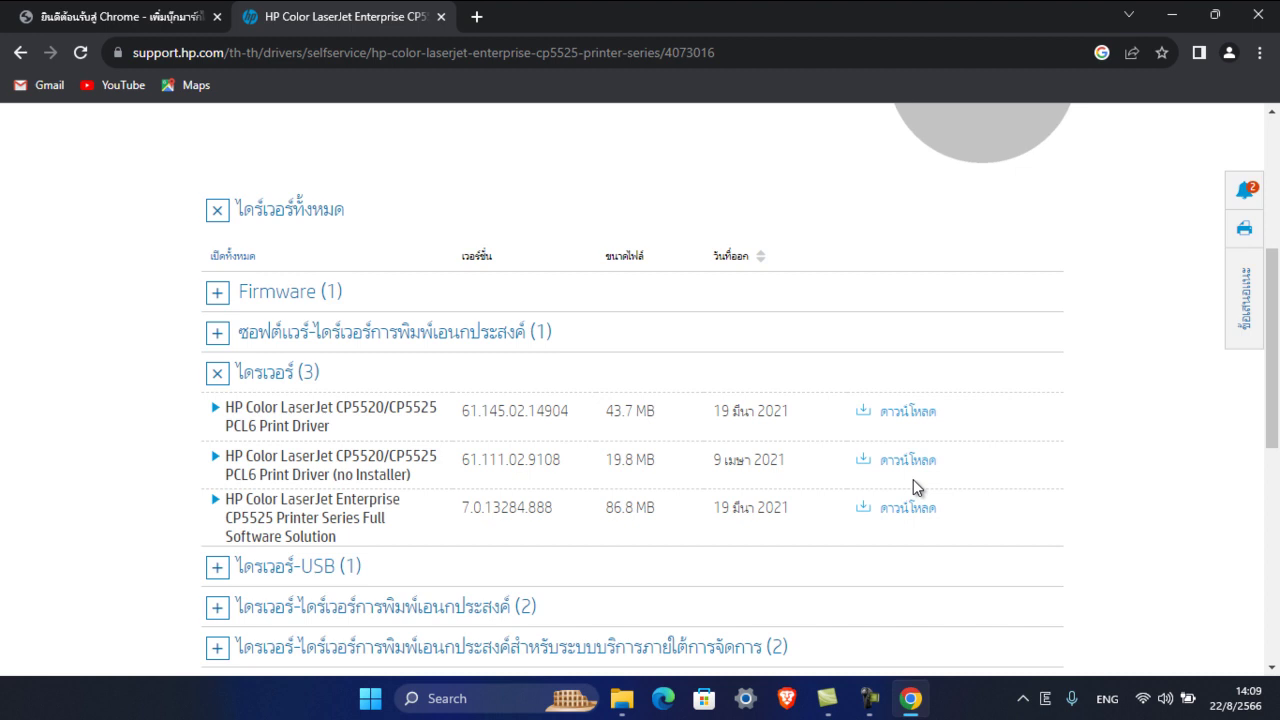
{"action": "scroll", "coordinate": [651, 457], "scroll_direction": "up", "scroll_amount": 3}
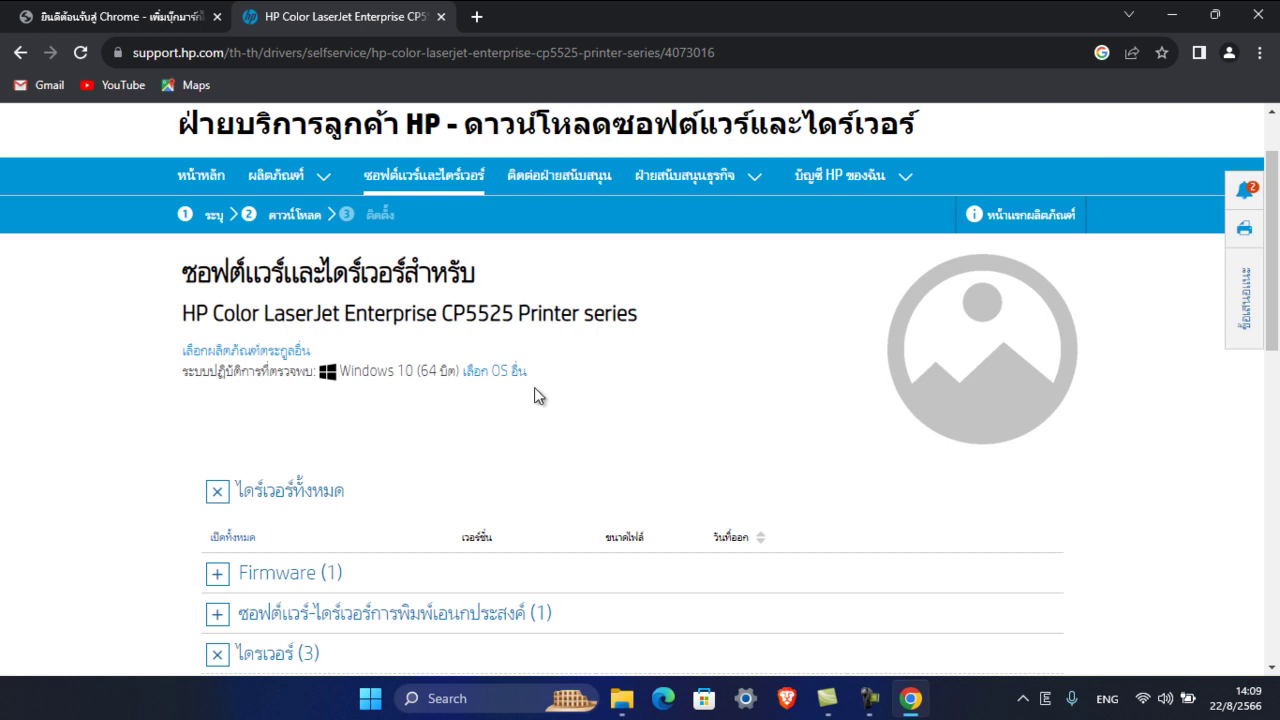
{"action": "scroll", "coordinate": [549, 415], "scroll_direction": "down", "scroll_amount": 2}
{"action": "scroll", "coordinate": [549, 415], "scroll_direction": "down", "scroll_amount": 2}
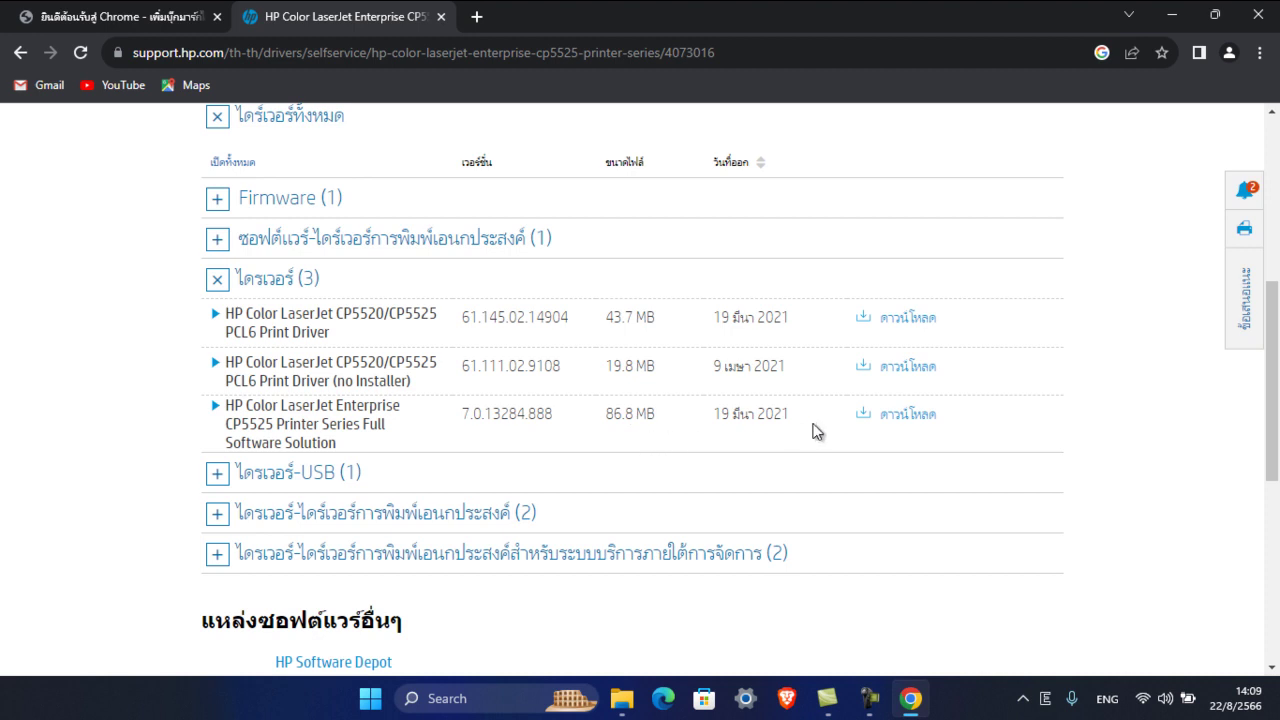
{"action": "left_click", "coordinate": [907, 425]}
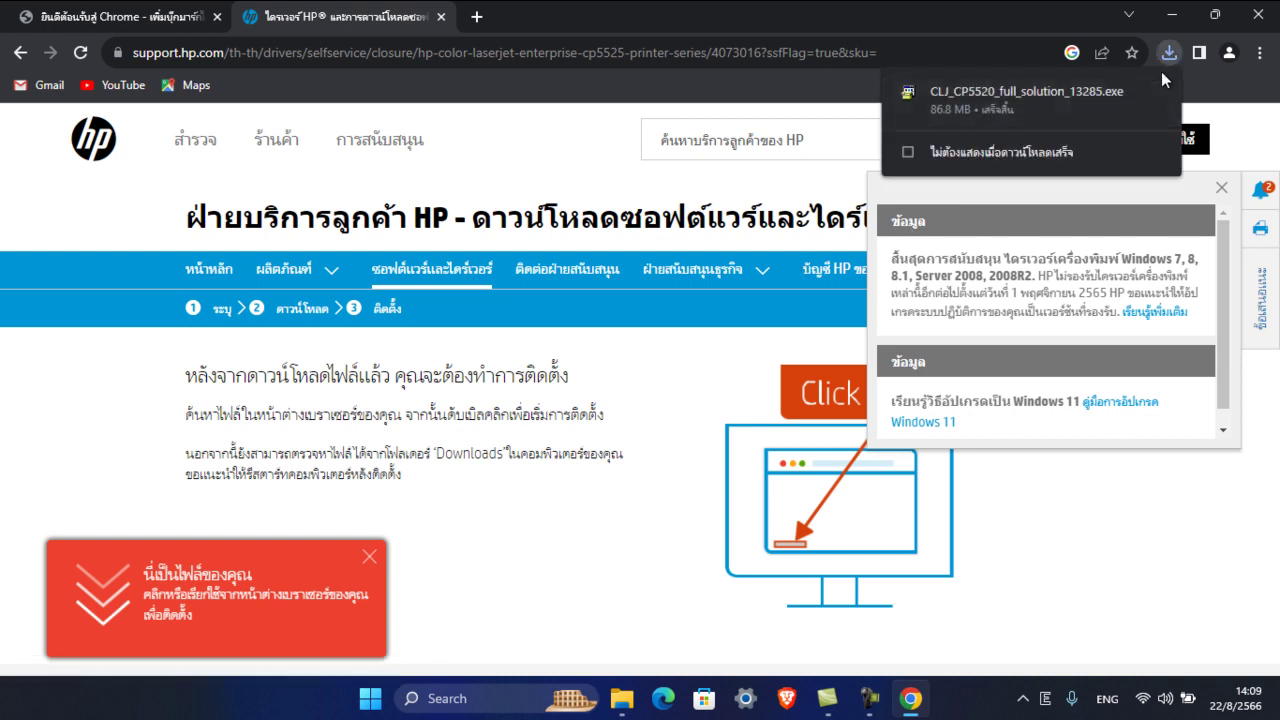
Run the downloaded CLJ_CP5520_full_solution_13285.exe installer, allowing it past the security warning, and minimize the browser window
{"action": "left_click", "coordinate": [1067, 100]}
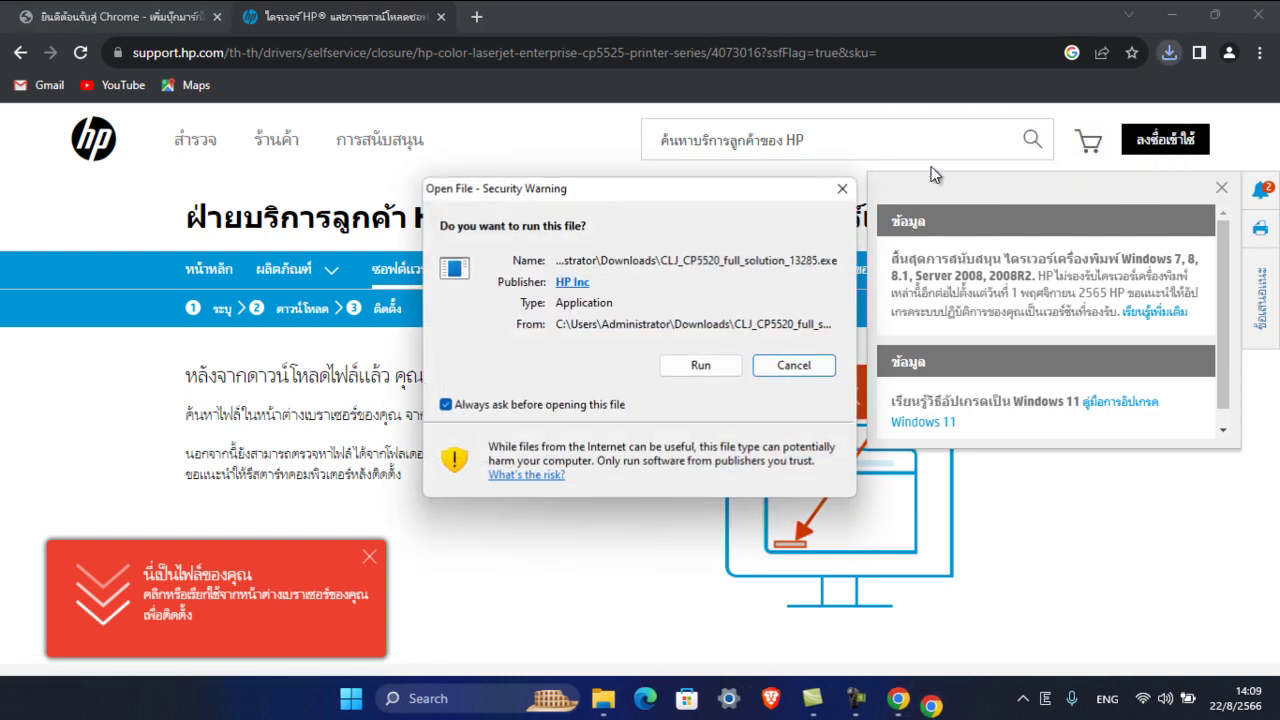
{"action": "left_click", "coordinate": [712, 367]}
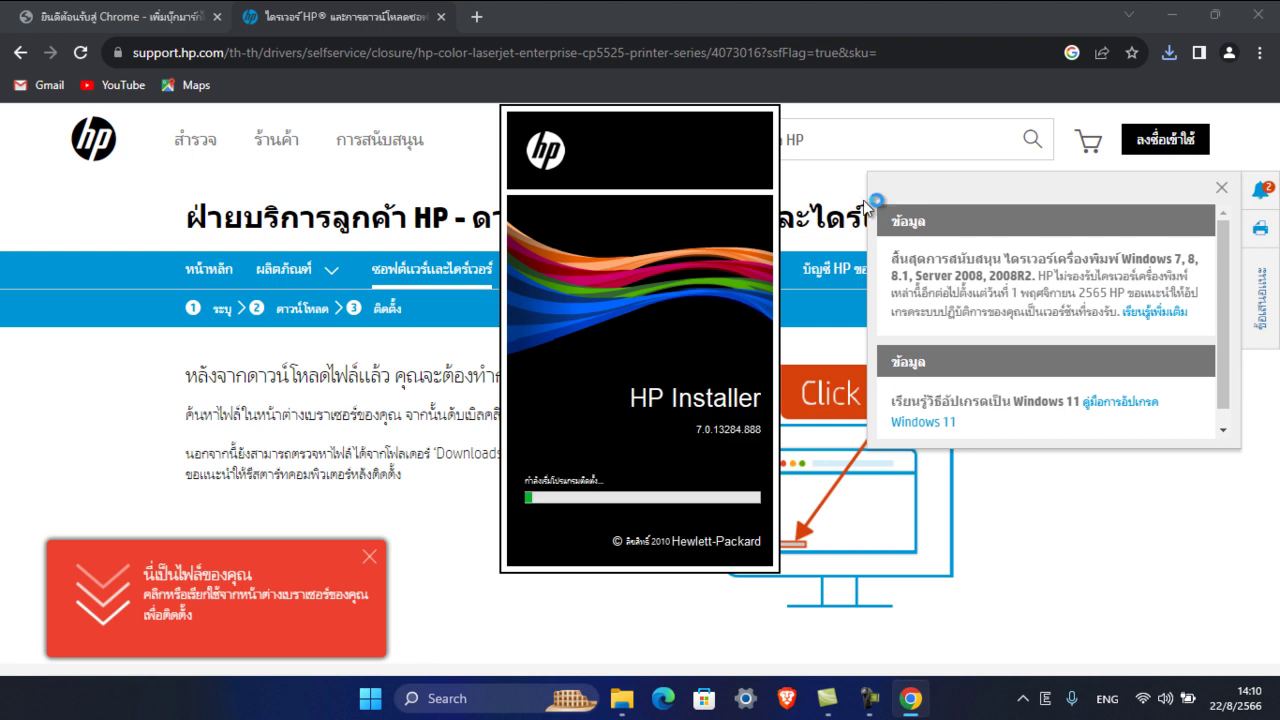
{"action": "left_click", "coordinate": [1172, 16]}
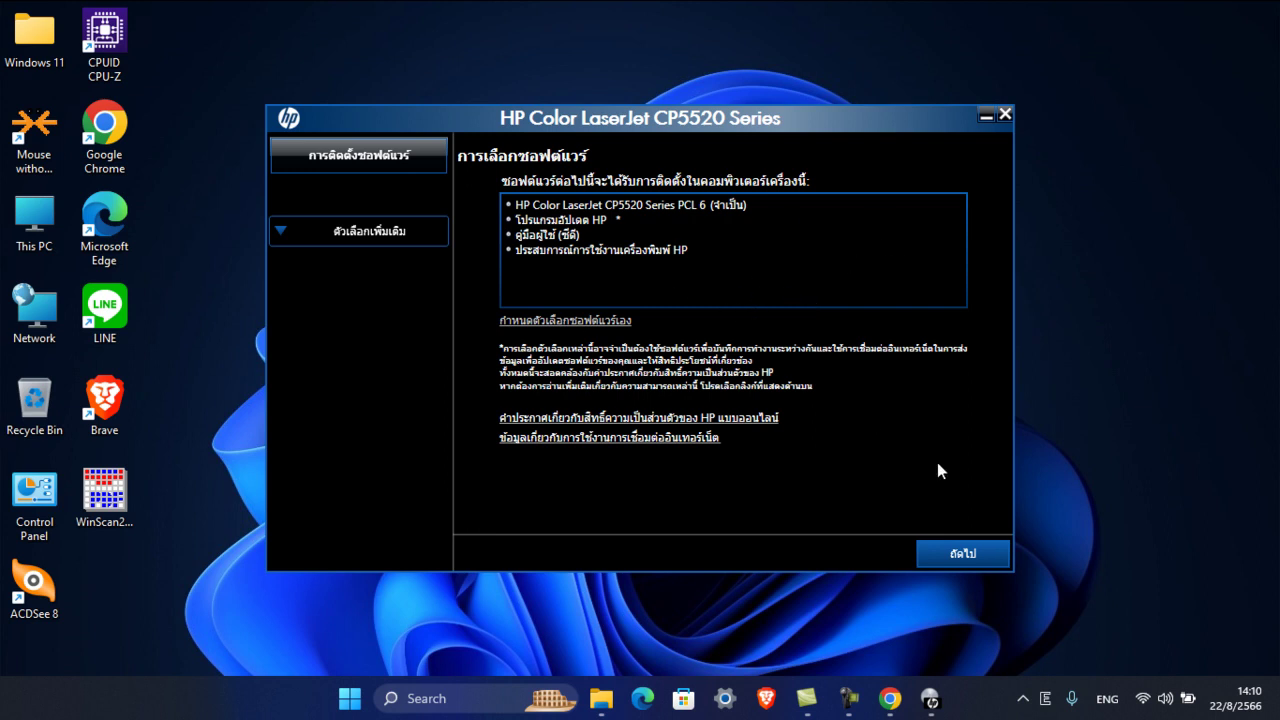
Keep the proposed software selection and accept the installation agreements with the installation report turned off, continuing past the environmental notes
{"action": "left_click", "coordinate": [966, 556]}
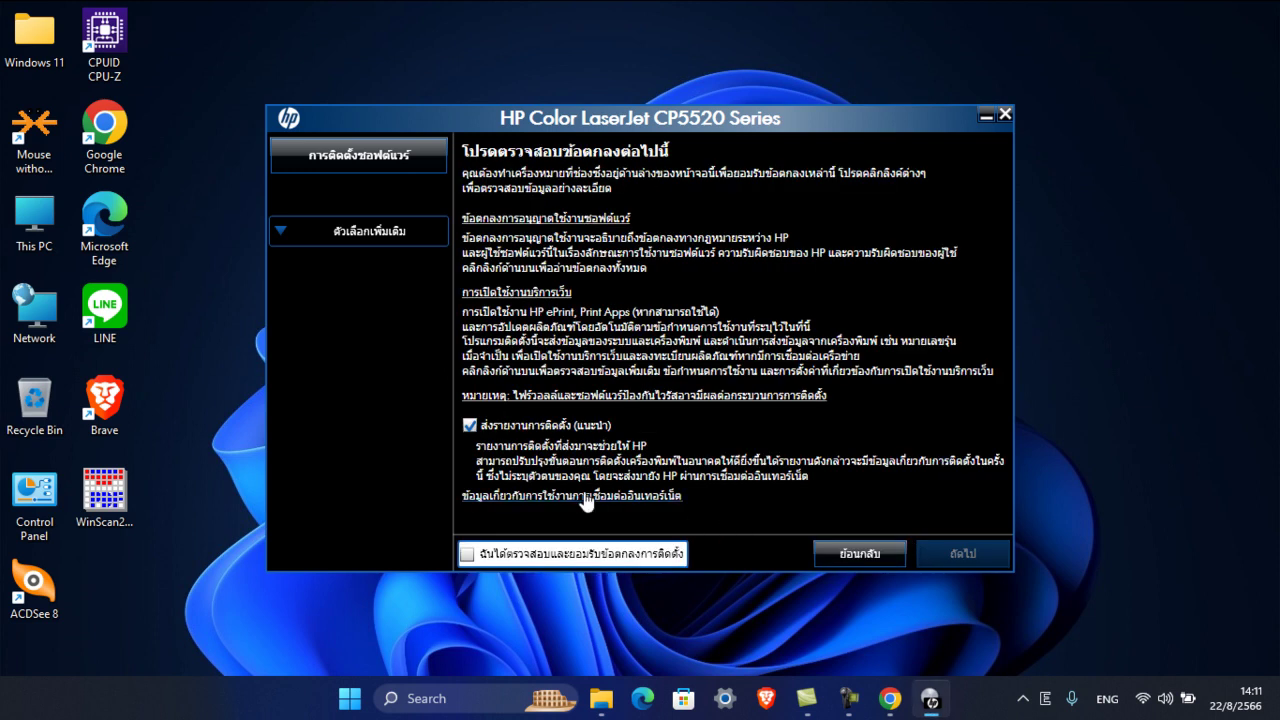
{"action": "left_click", "coordinate": [470, 428]}
{"action": "left_click", "coordinate": [500, 553]}
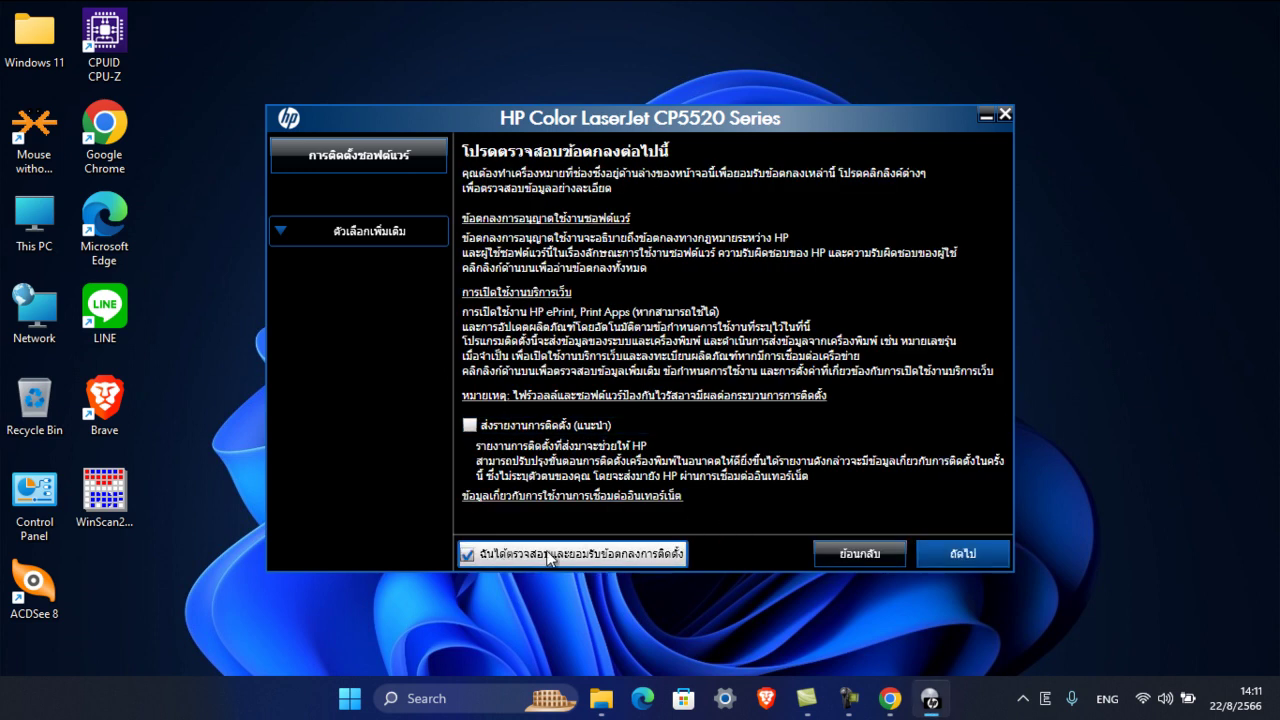
{"action": "left_click", "coordinate": [966, 556]}
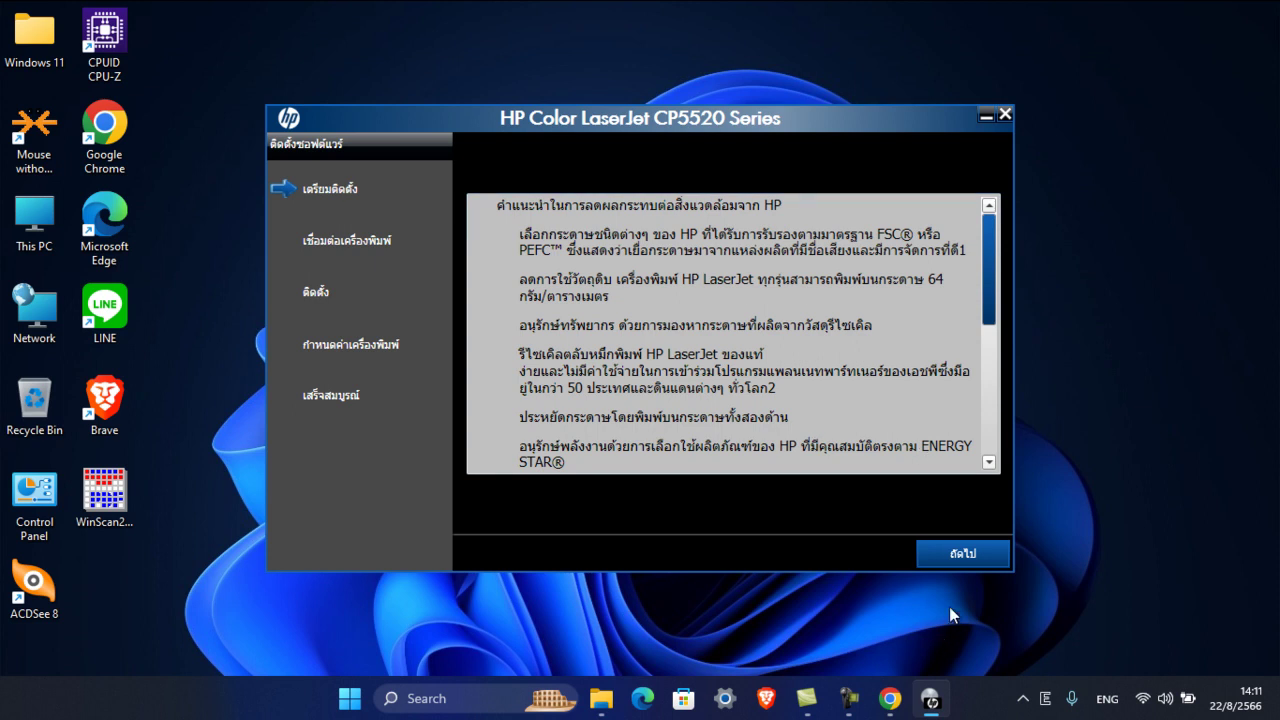
{"action": "key", "text": "Return"}
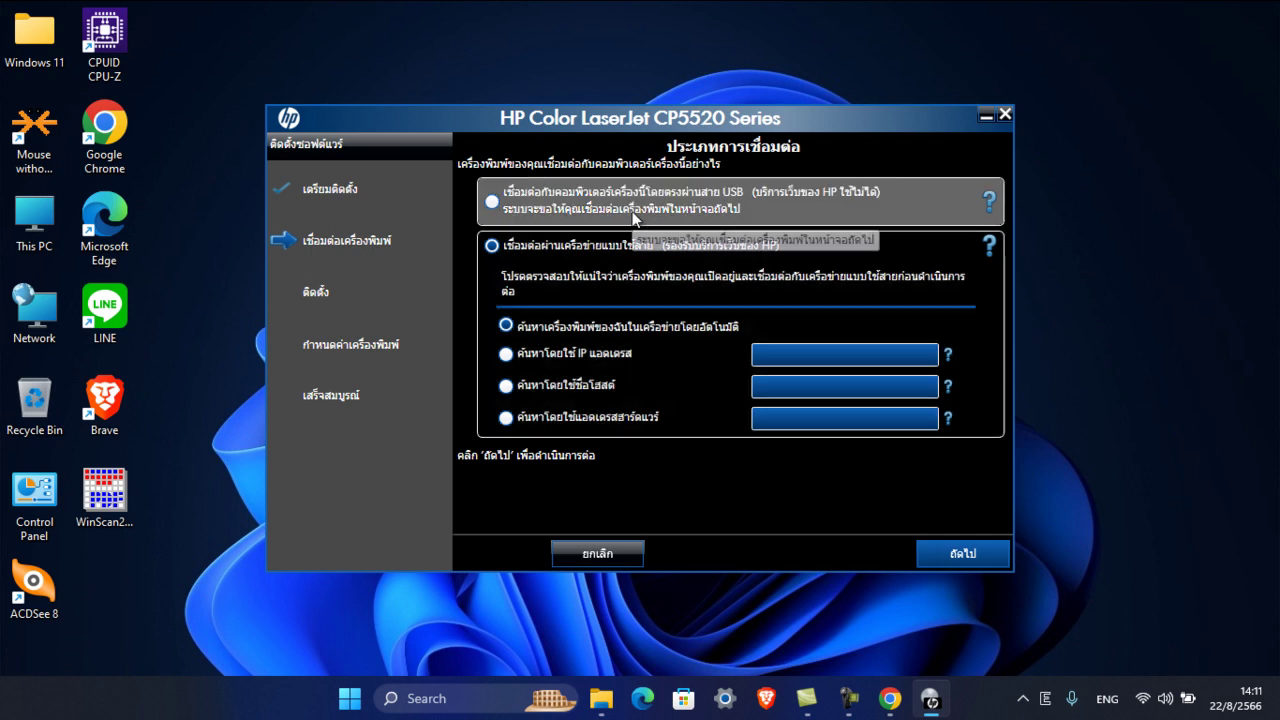
Compare the USB and wired network connection types, then choose the direct USB cable connection and continue the installation
{"action": "left_click", "coordinate": [633, 217]}
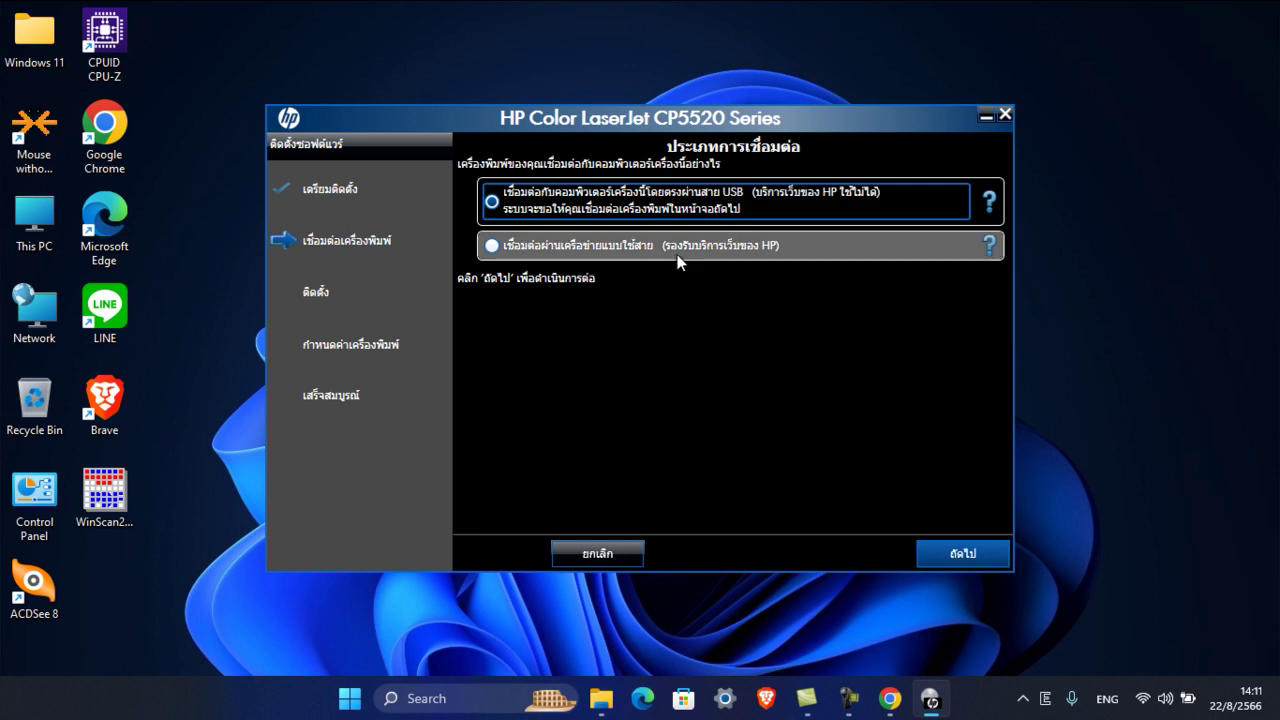
{"action": "left_click", "coordinate": [673, 250]}
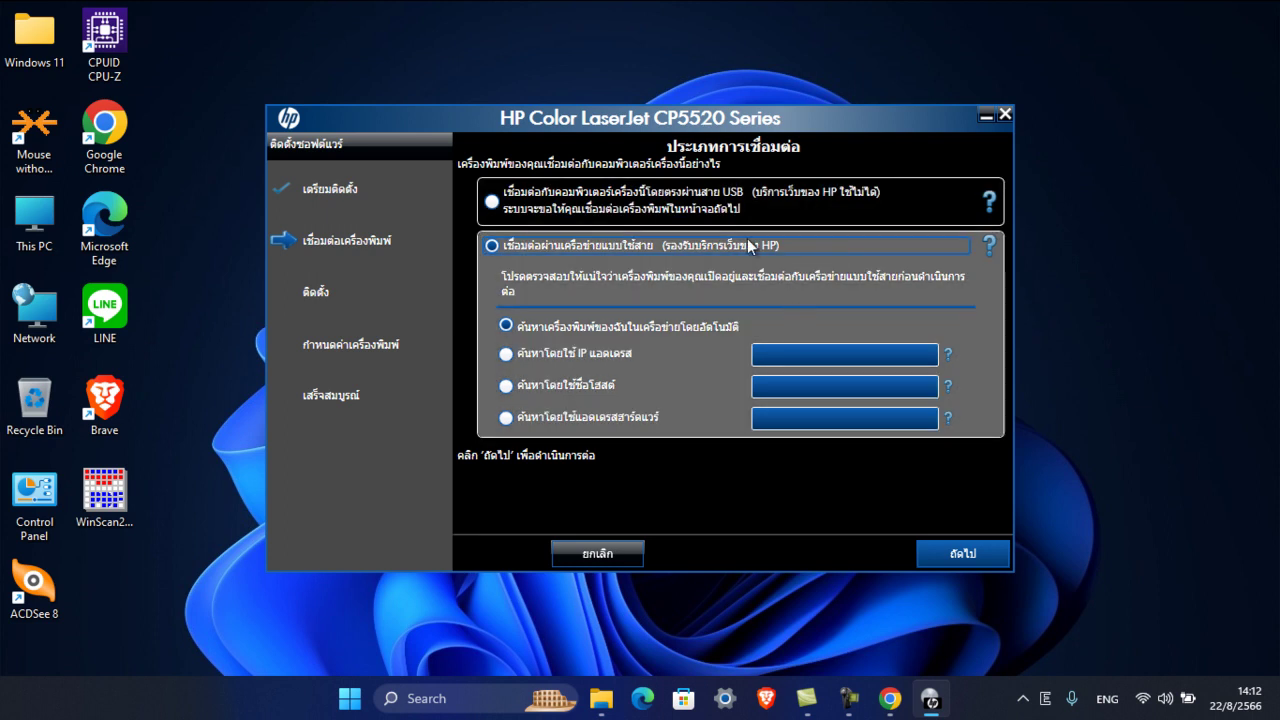
{"action": "left_click", "coordinate": [728, 215]}
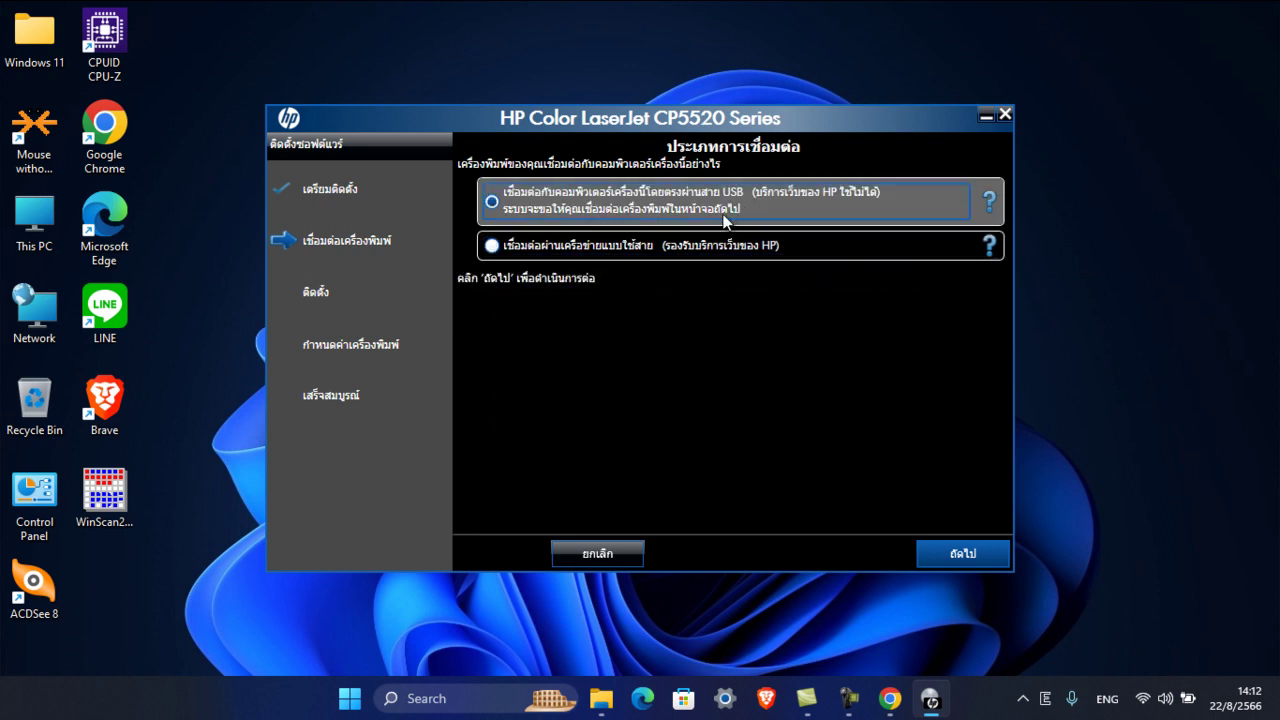
{"action": "left_click", "coordinate": [980, 554]}
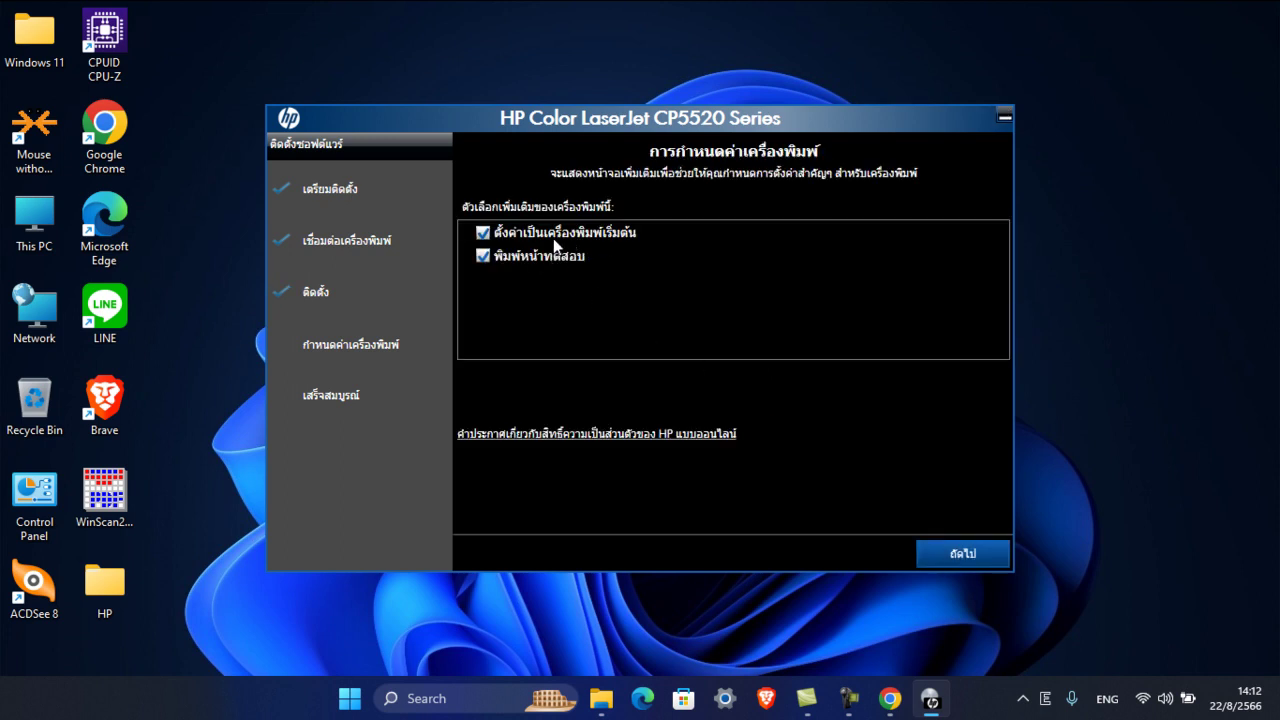
Keep the default printer and test page options, and finish the installation without opening the HP ePrint Center website
{"action": "left_click", "coordinate": [968, 558]}
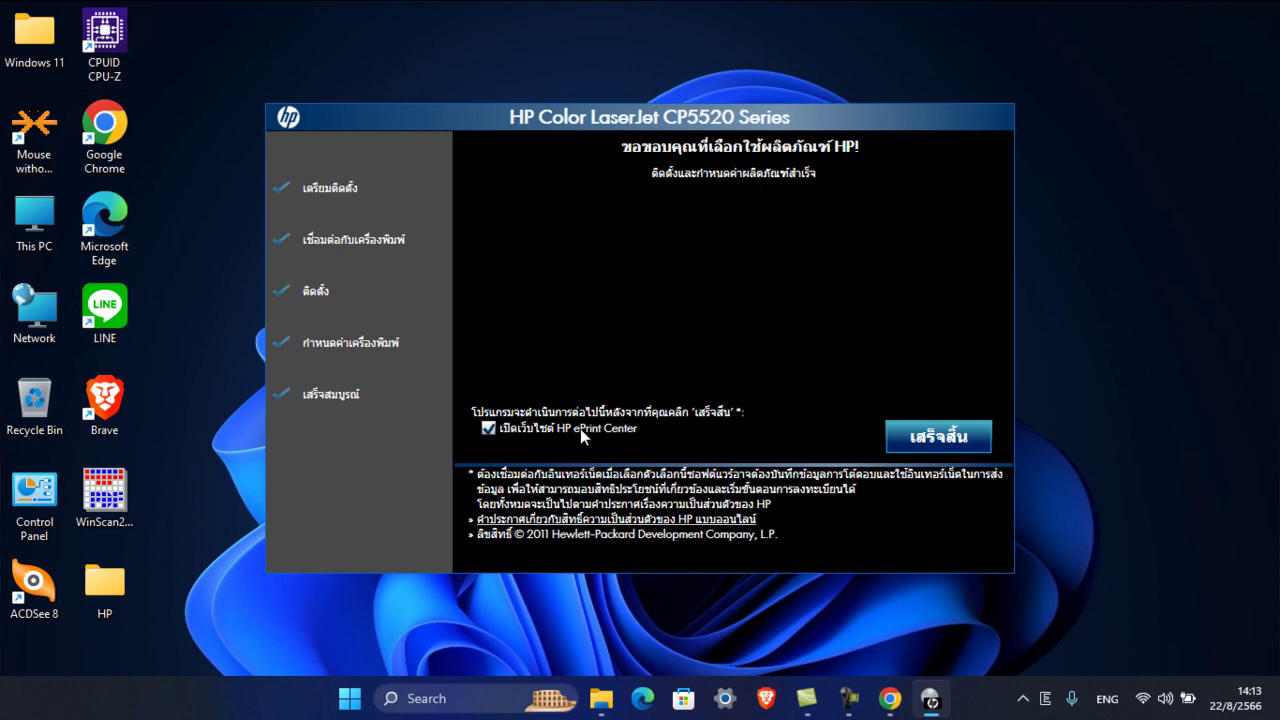
{"action": "left_click", "coordinate": [521, 428]}
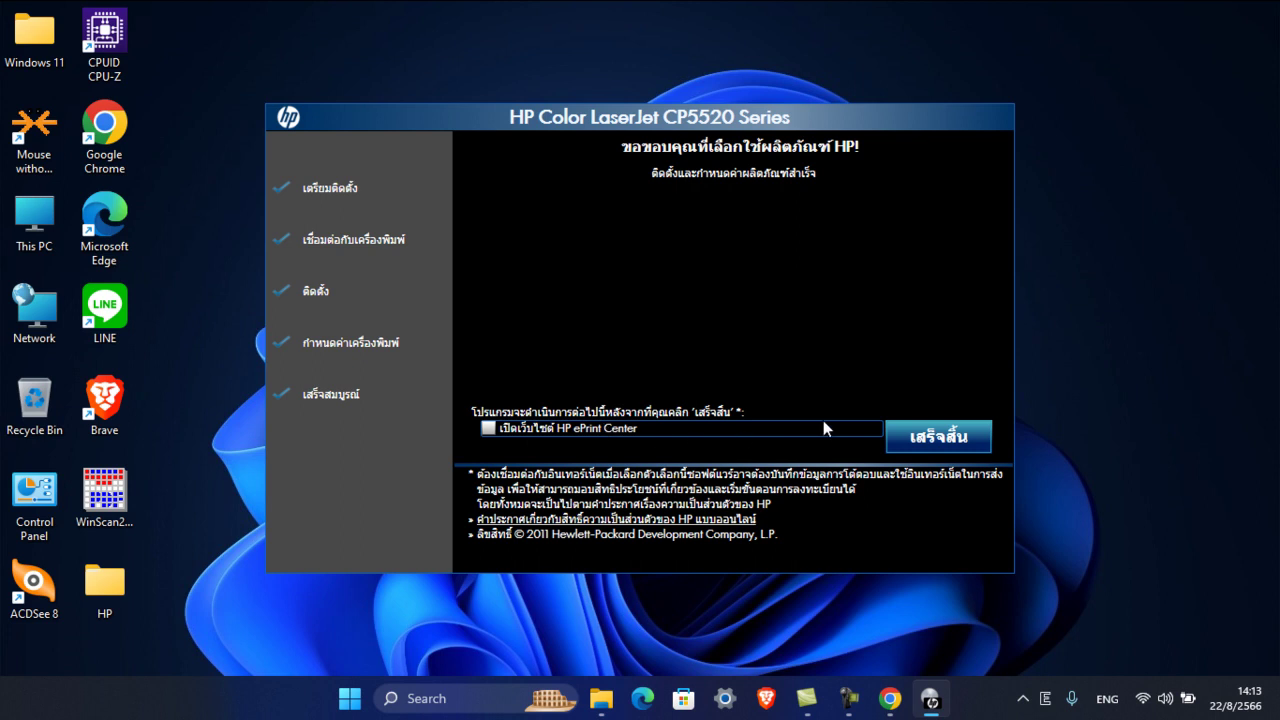
{"action": "left_click", "coordinate": [950, 440]}
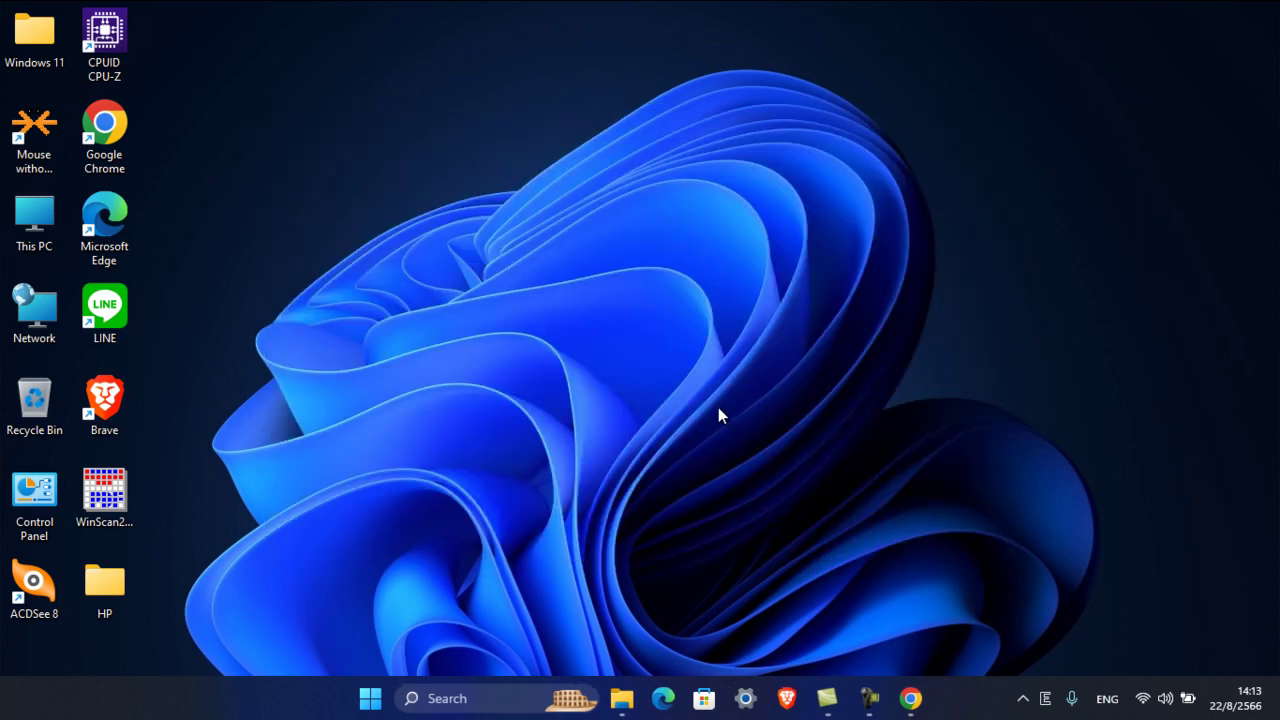
Check the HP Color LaserJet CP5520 Series PCL 6 entry in the Windows Printers & scanners settings and minimize the window
{"action": "left_click", "coordinate": [506, 698]}
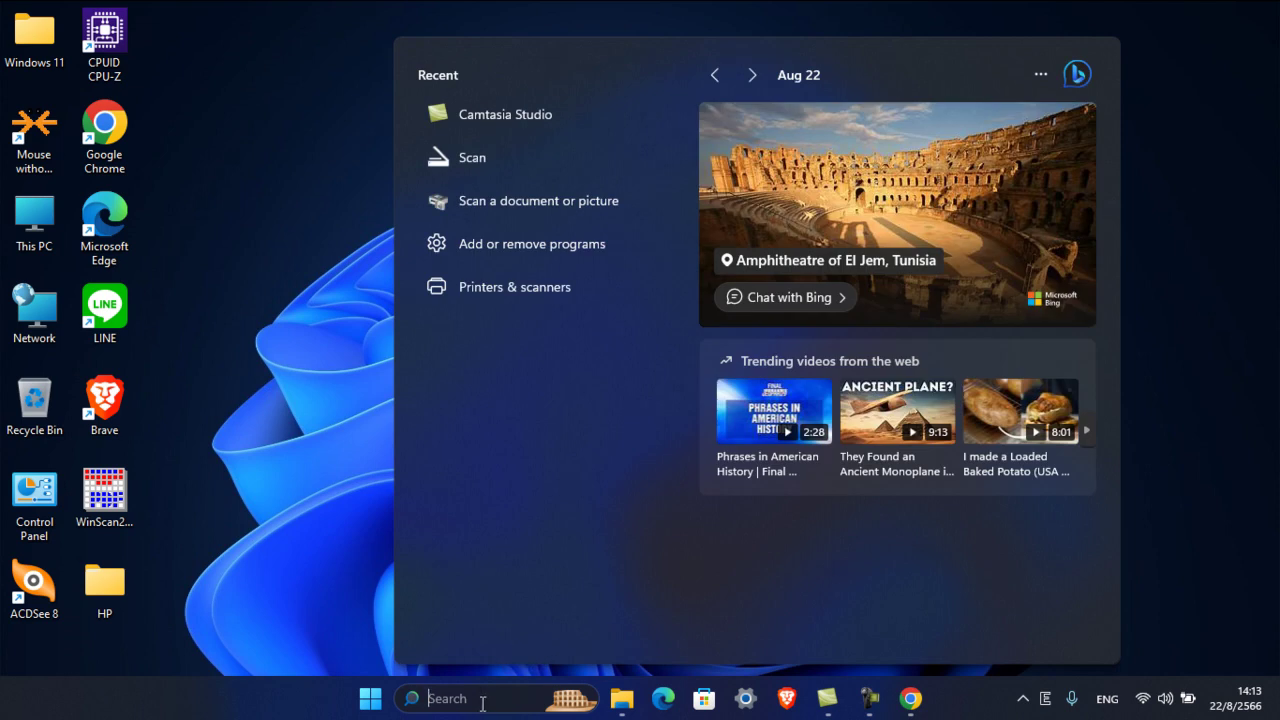
{"action": "type", "text": "printers & scanners"}
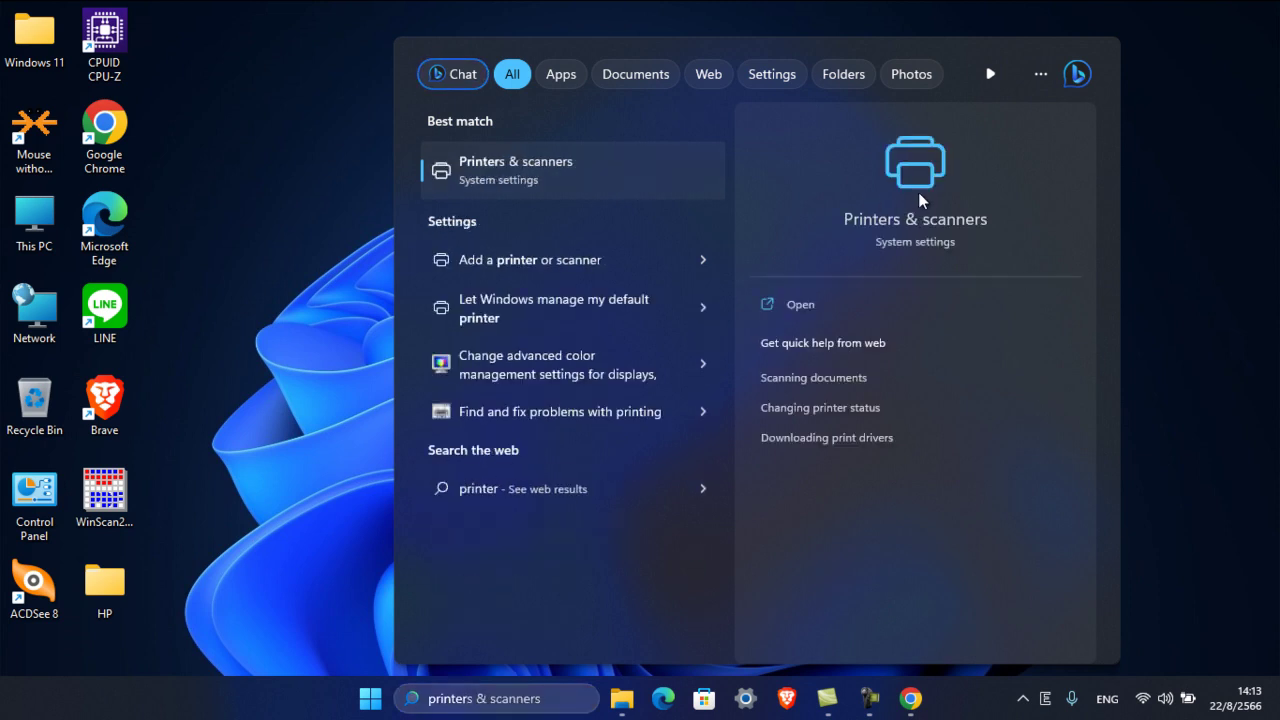
{"action": "key", "text": "Return"}
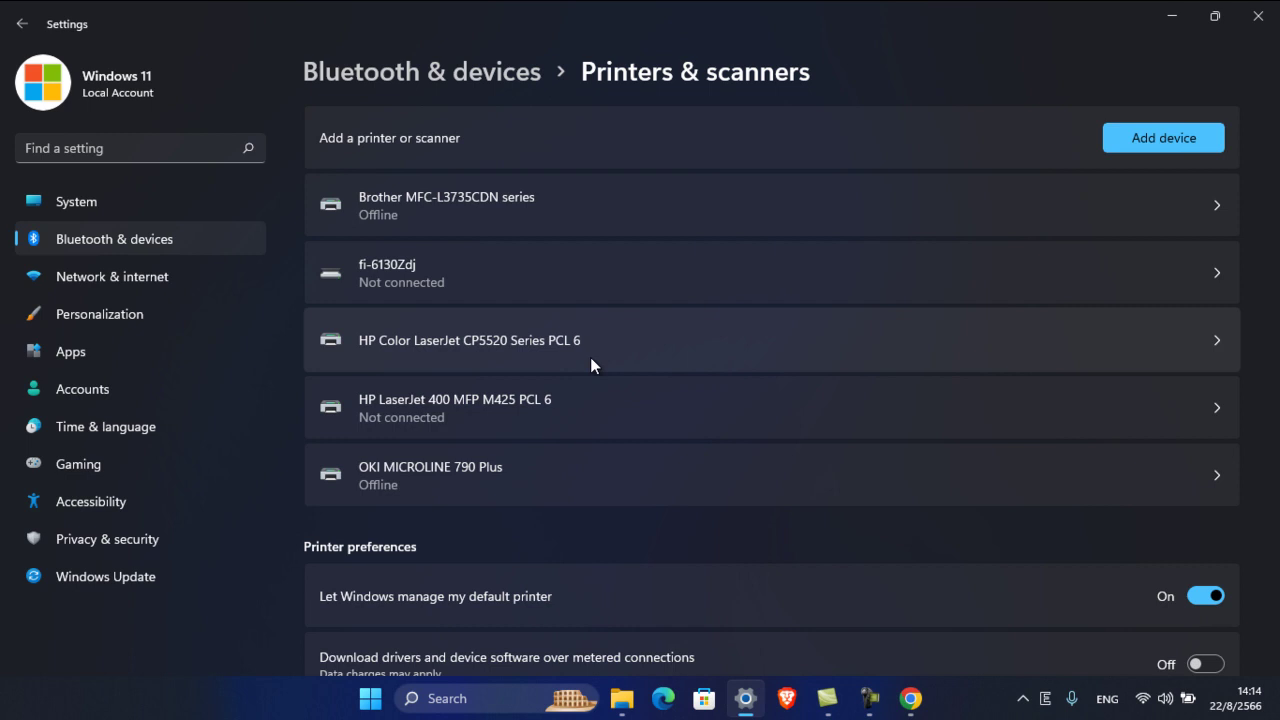
{"action": "left_click", "coordinate": [1020, 336]}
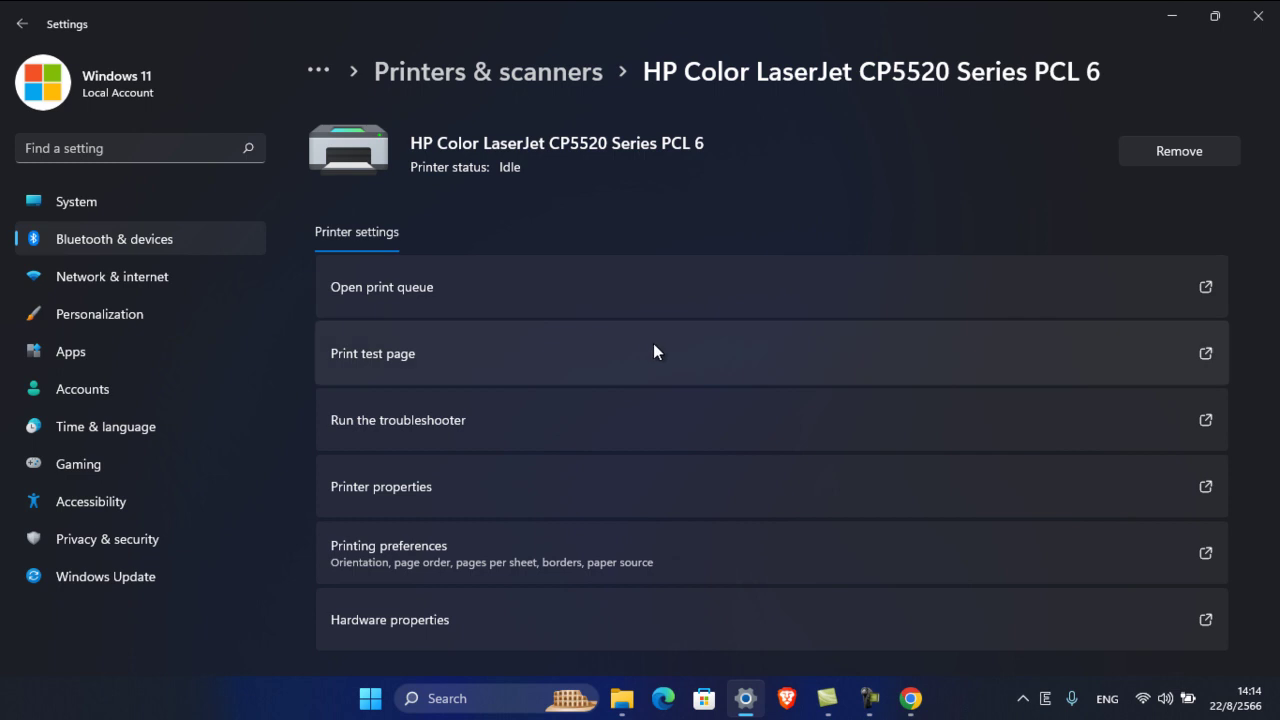
{"action": "left_click", "coordinate": [1172, 16]}
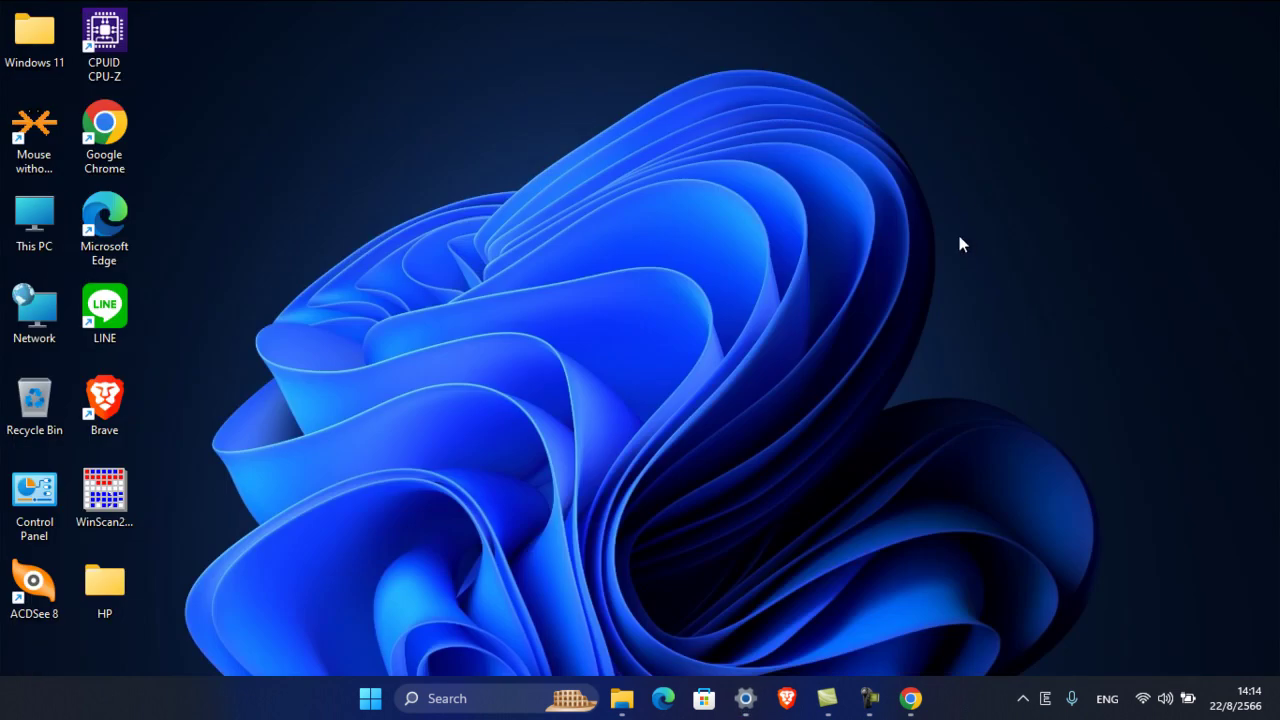